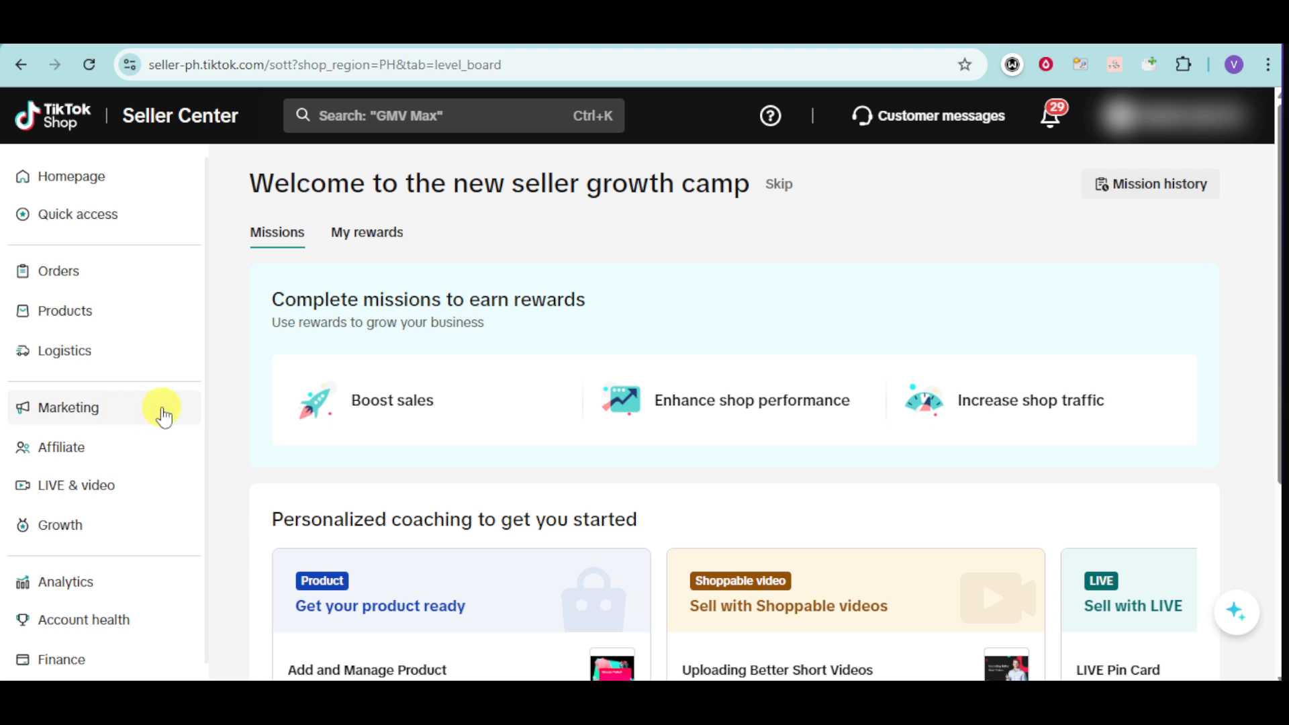
Go to the marketing promotions and start creating a Seller Flash Sale from the discount tools.
{"action": "left_click", "coordinate": [129, 413]}
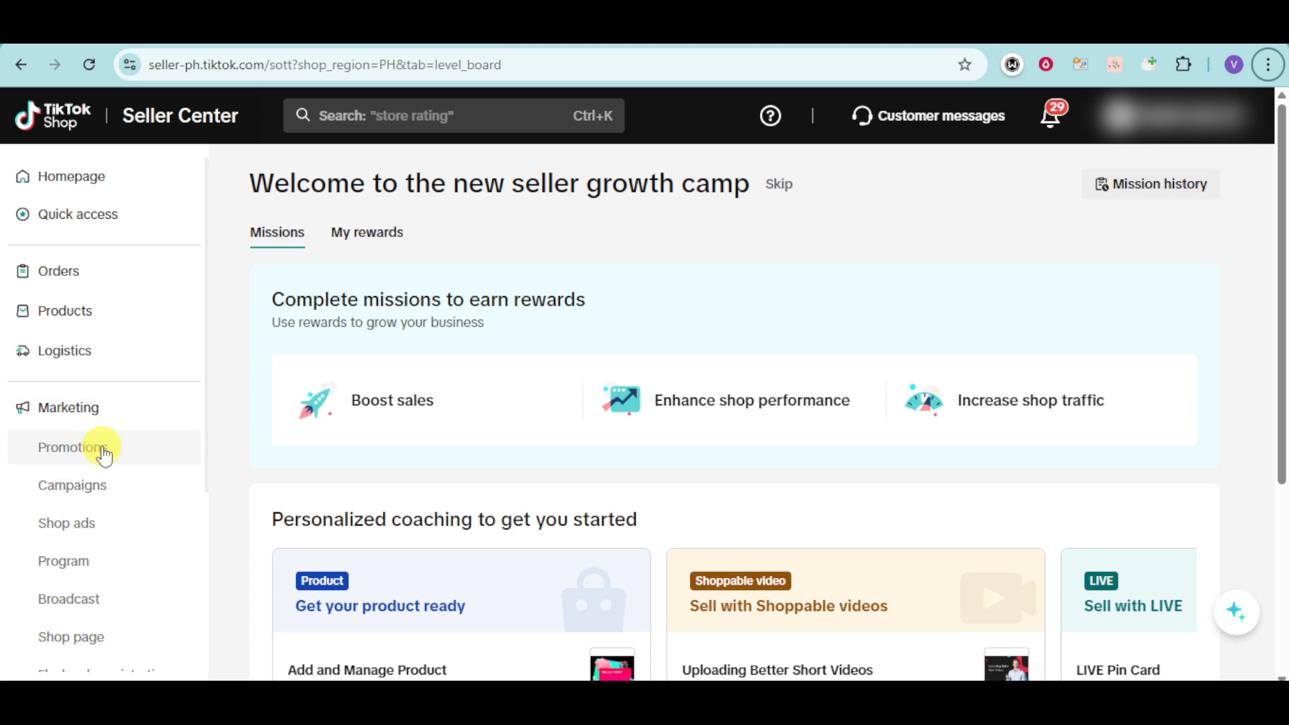
{"action": "left_click", "coordinate": [104, 453]}
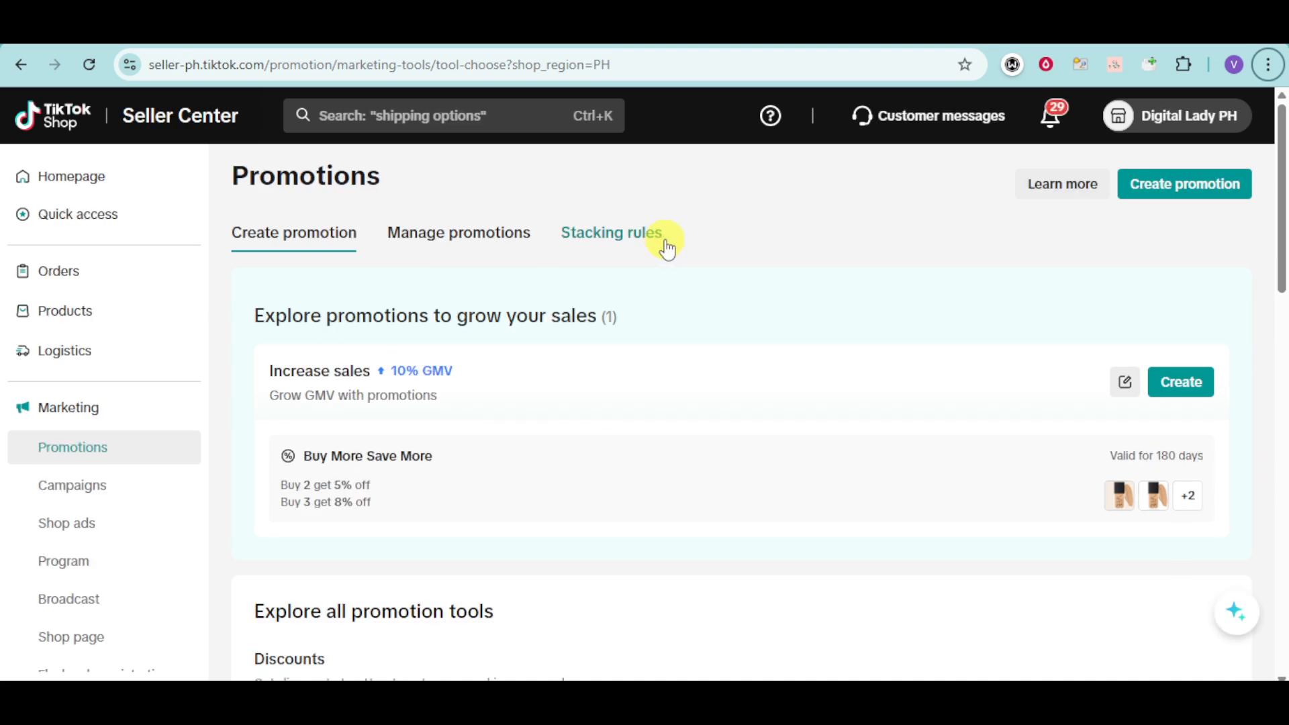
{"action": "scroll", "coordinate": [650, 272], "scroll_direction": "down", "scroll_amount": 4}
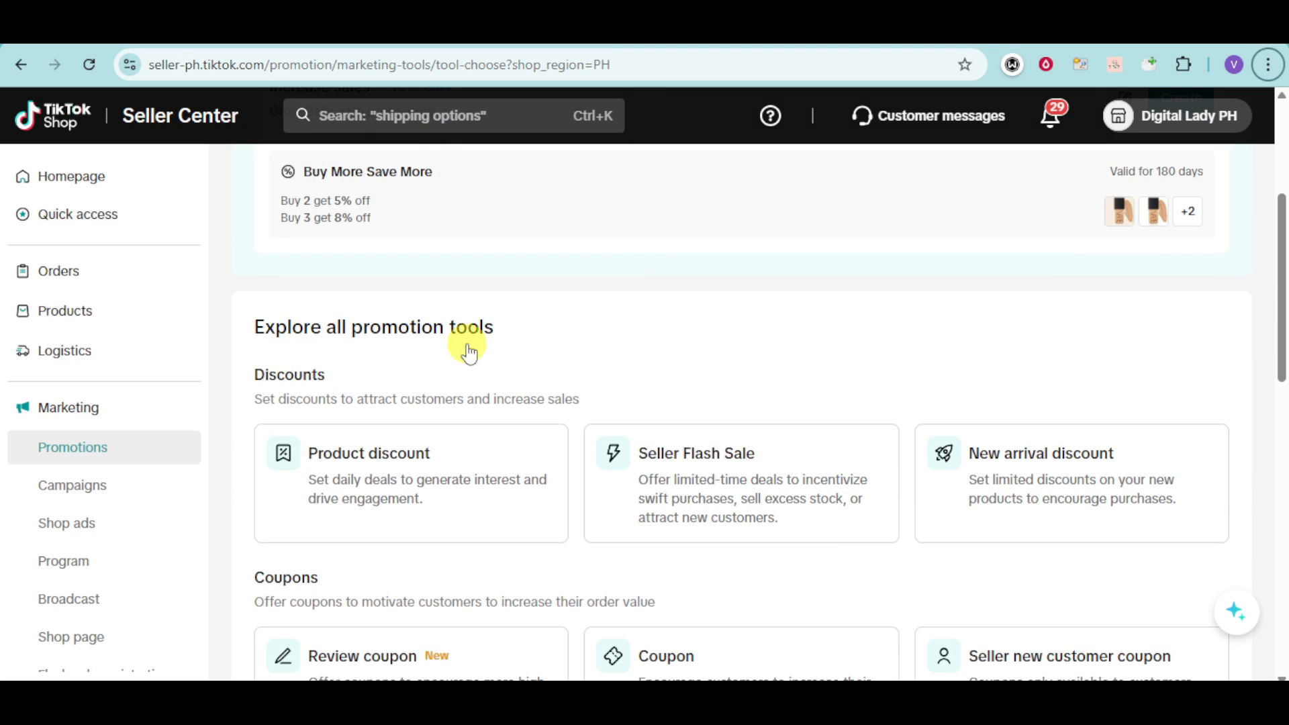
{"action": "scroll", "coordinate": [575, 365], "scroll_direction": "down", "scroll_amount": 1}
{"action": "mouse_move", "coordinate": [635, 350]}
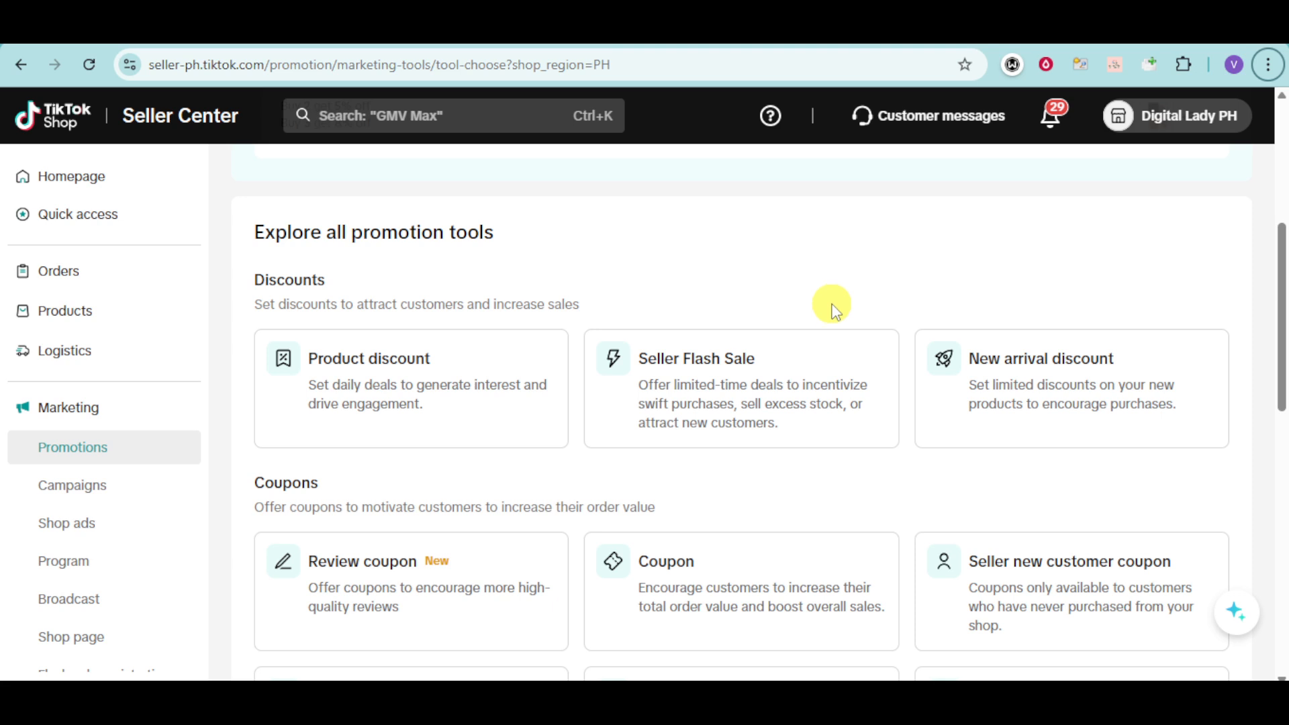
{"action": "mouse_move", "coordinate": [783, 340]}
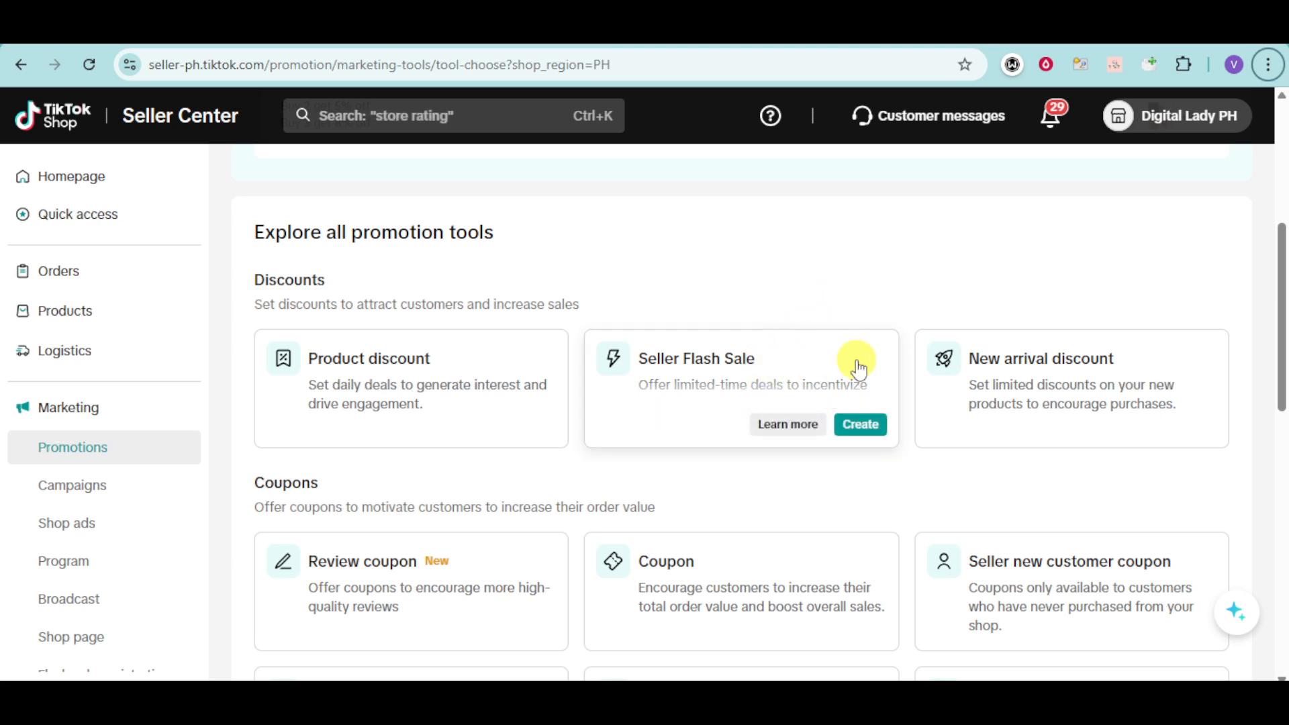
{"action": "left_click", "coordinate": [867, 433]}
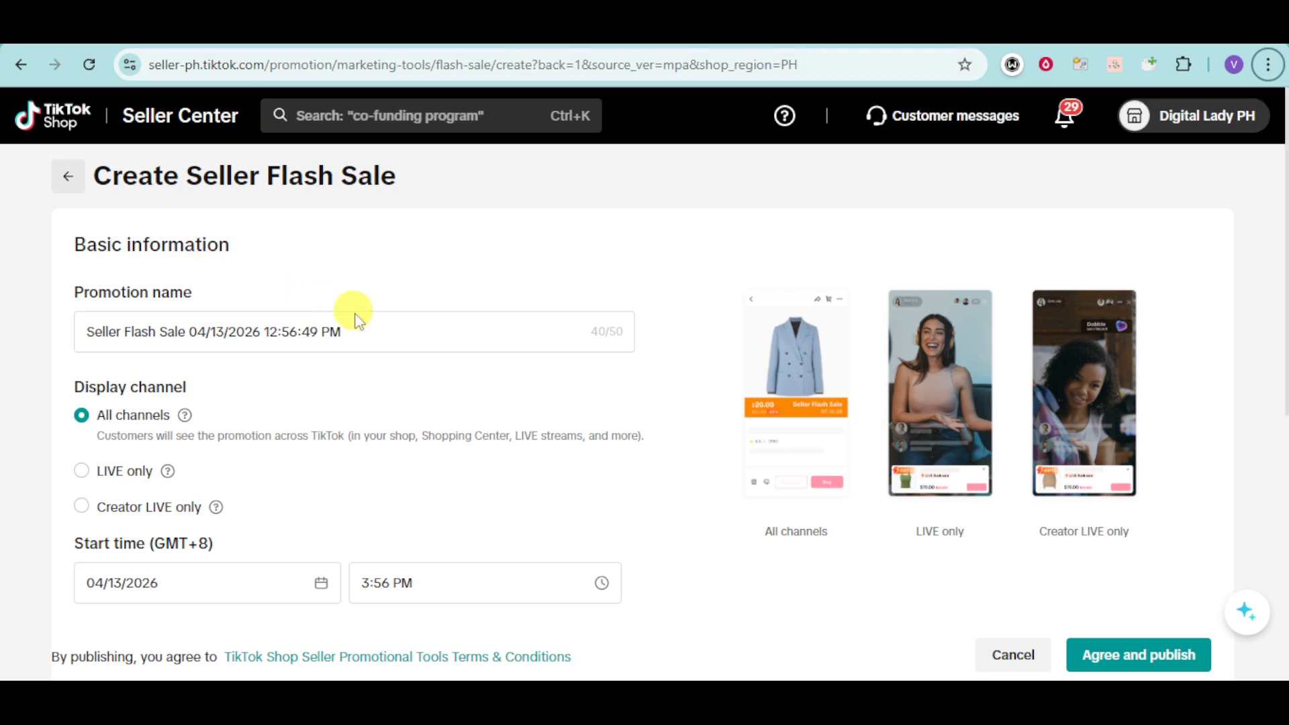
Replace the default promotion name with "Flash Sale April".
{"action": "left_click_drag", "start_coordinate": [371, 327], "coordinate": [3, 334]}
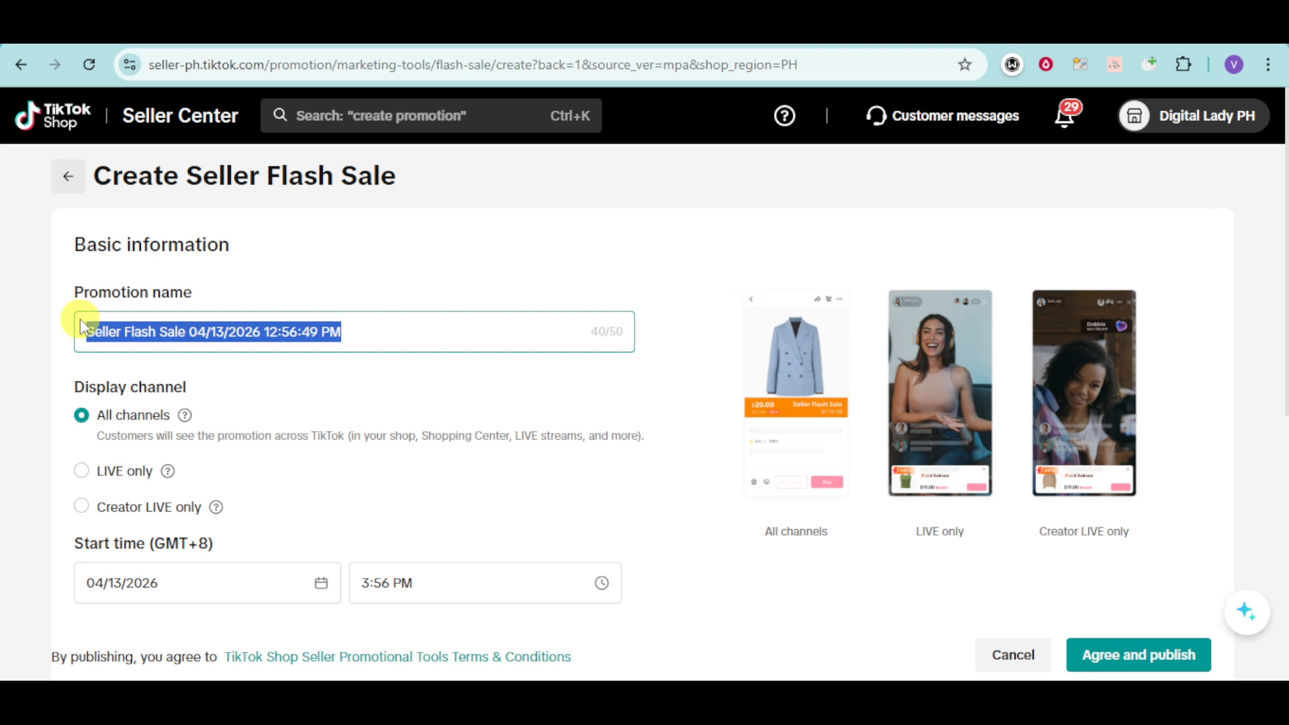
{"action": "type", "text": "Flash"}
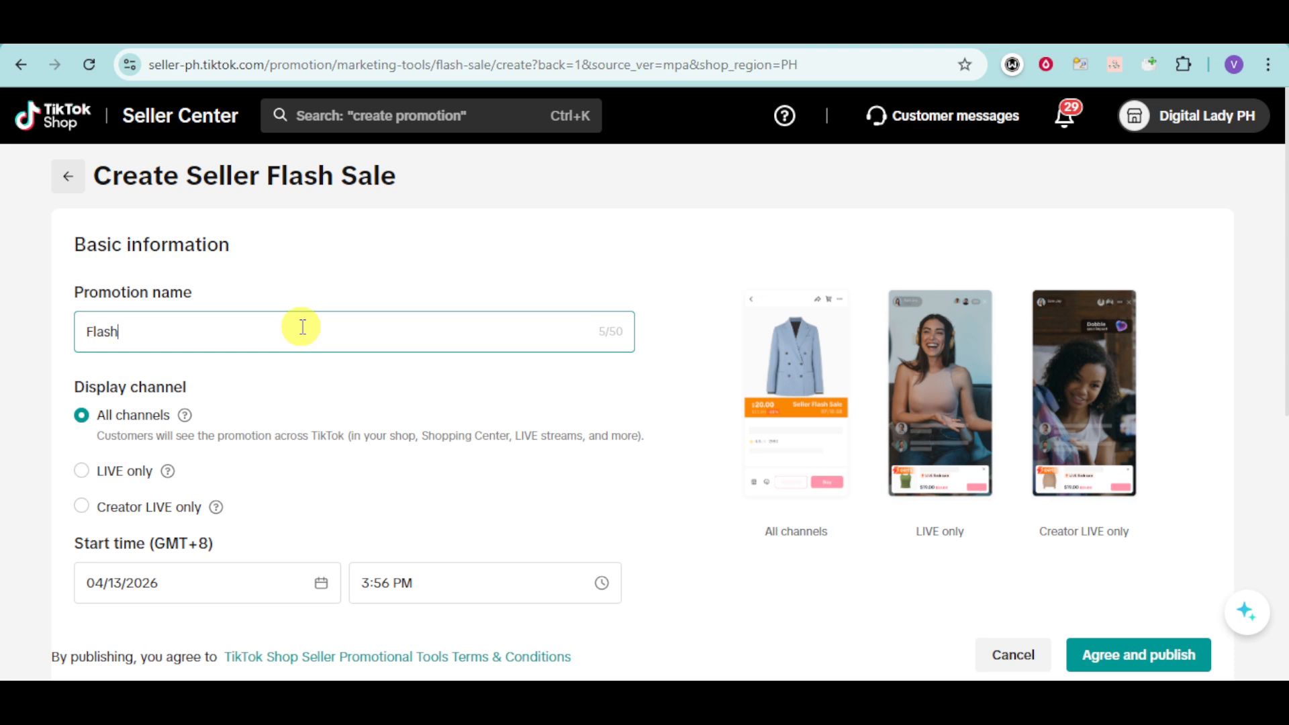
{"action": "type", "text": "Sale April"}
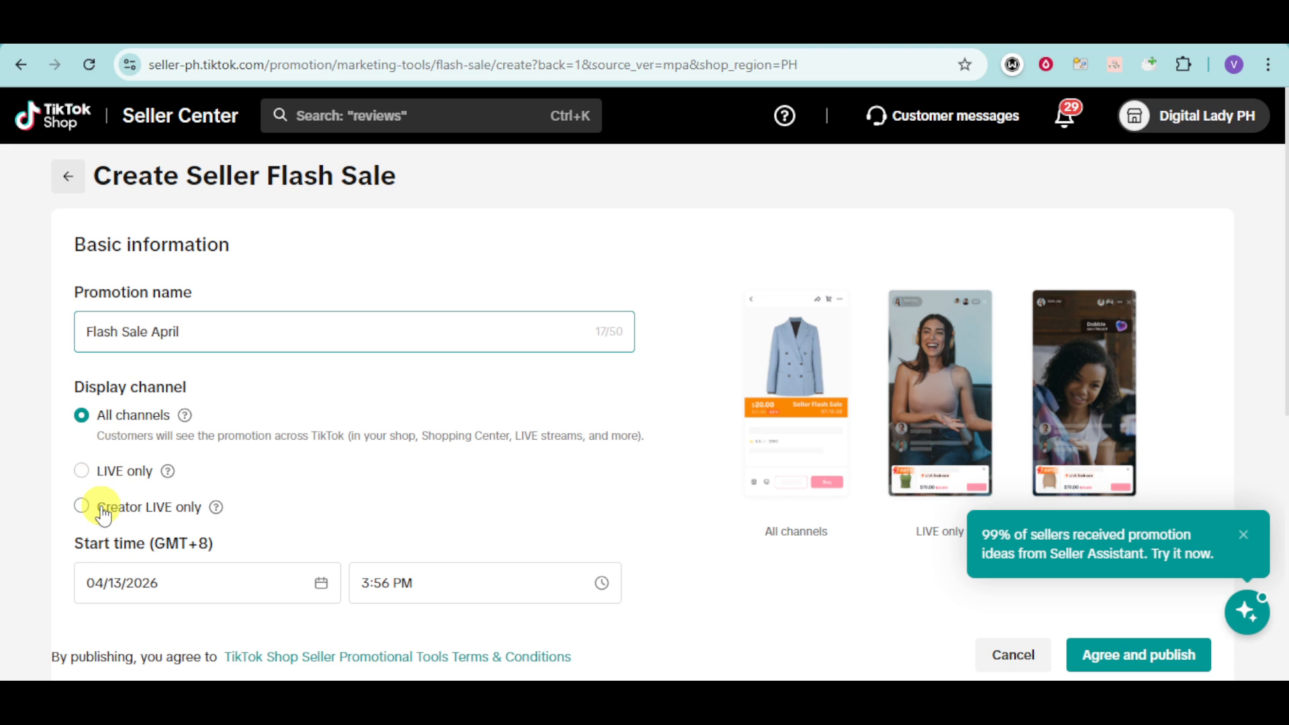
{"action": "key", "text": "alt"}
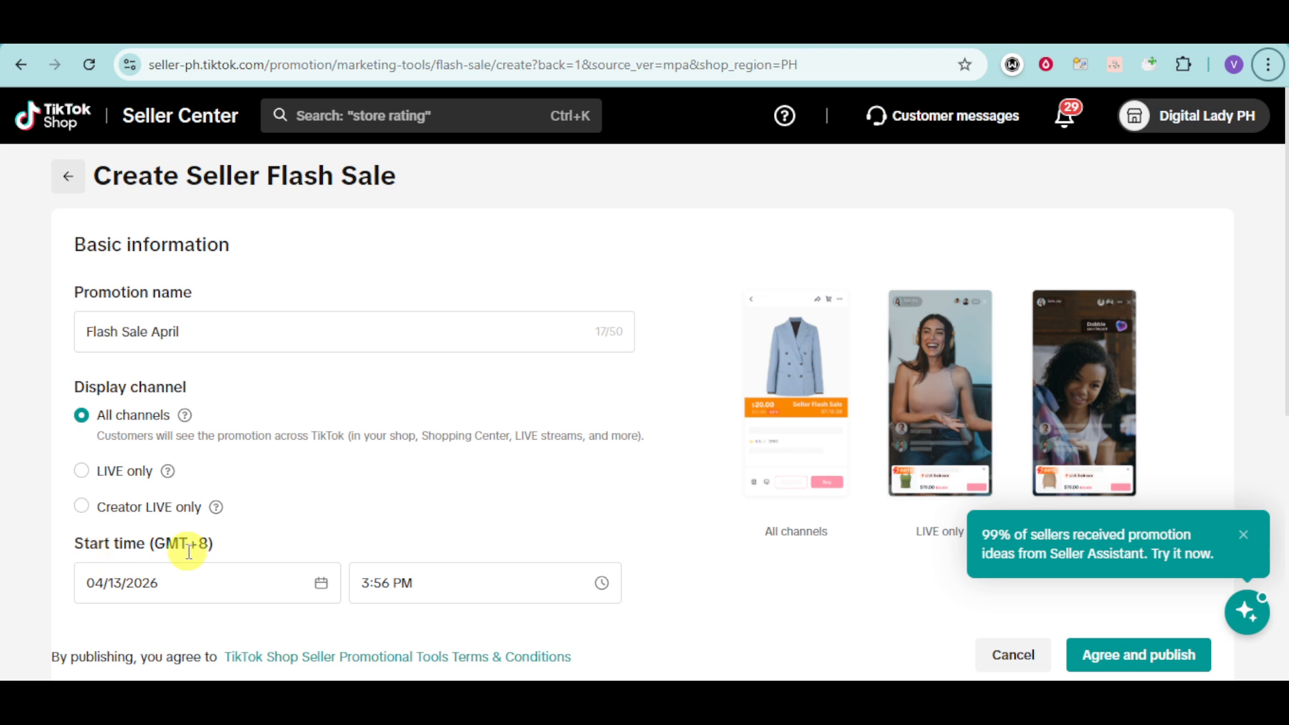
Set the flash sale's start date to 04/14/2026.
{"action": "scroll", "coordinate": [190, 551], "scroll_direction": "down", "scroll_amount": 1}
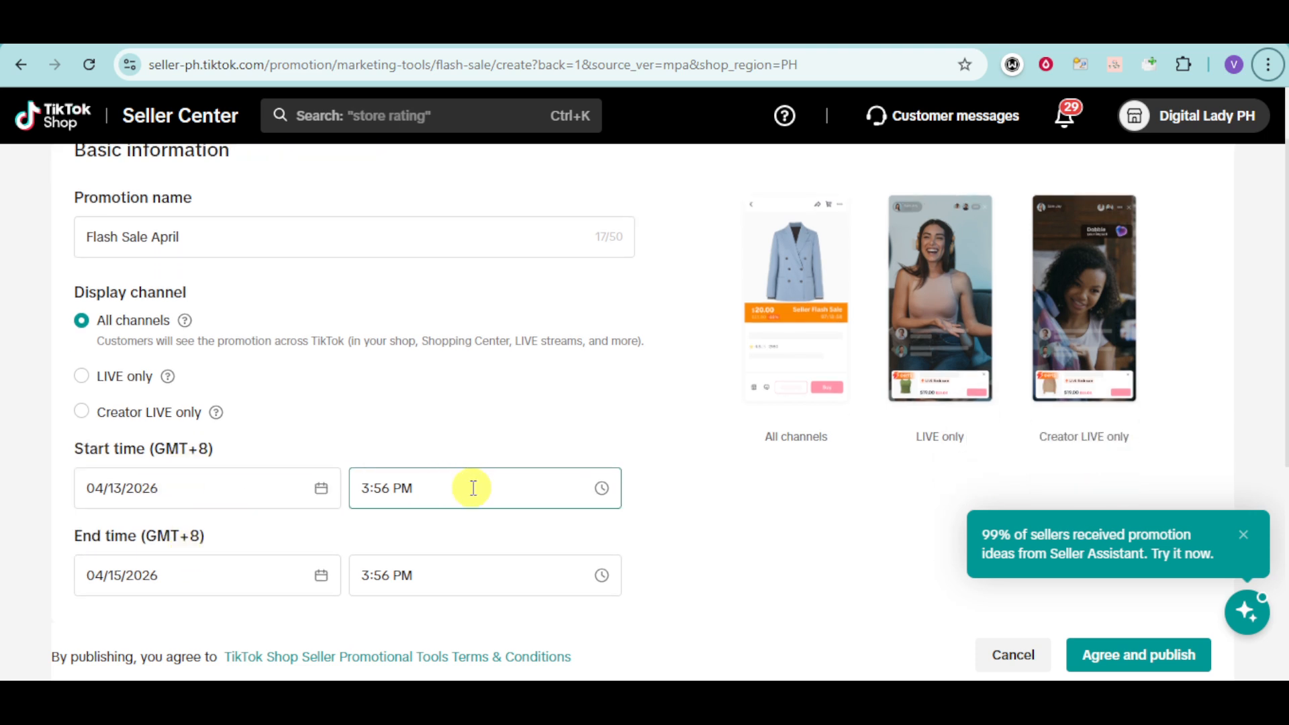
{"action": "left_click", "coordinate": [320, 490]}
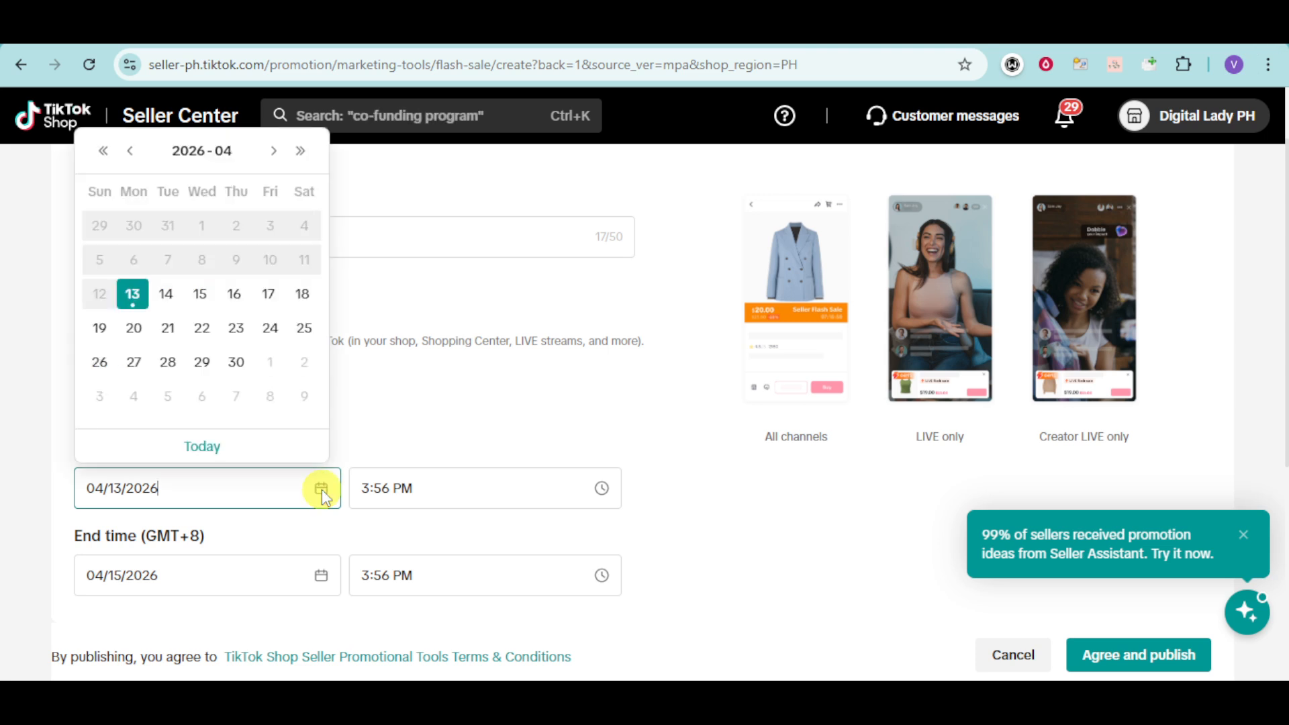
{"action": "left_click", "coordinate": [174, 307]}
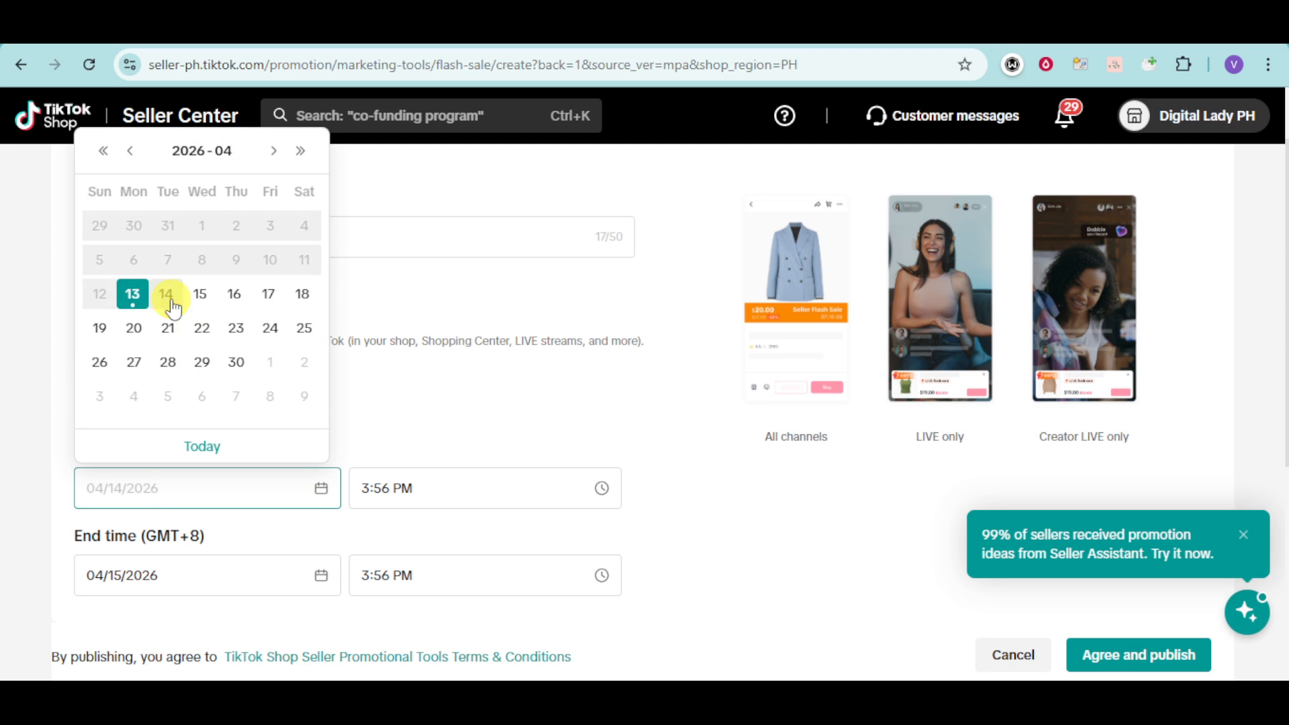
{"action": "left_click", "coordinate": [562, 498]}
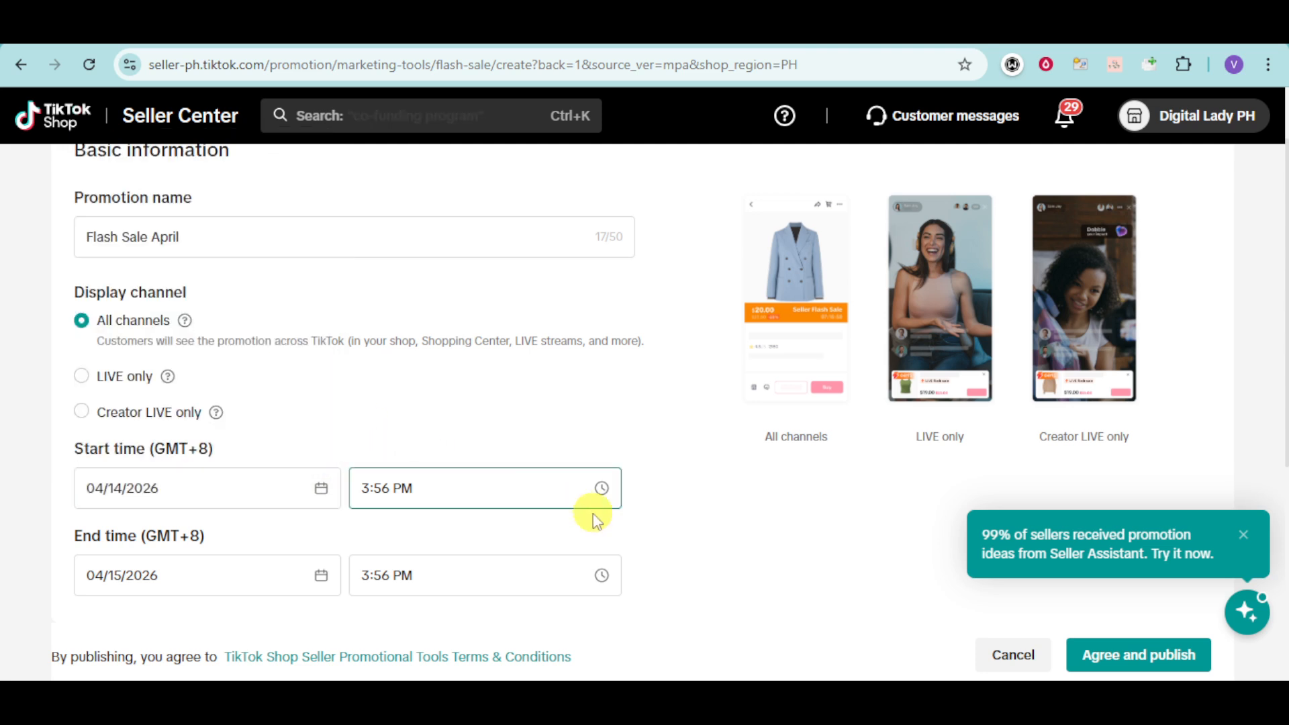
{"action": "left_click", "coordinate": [601, 495]}
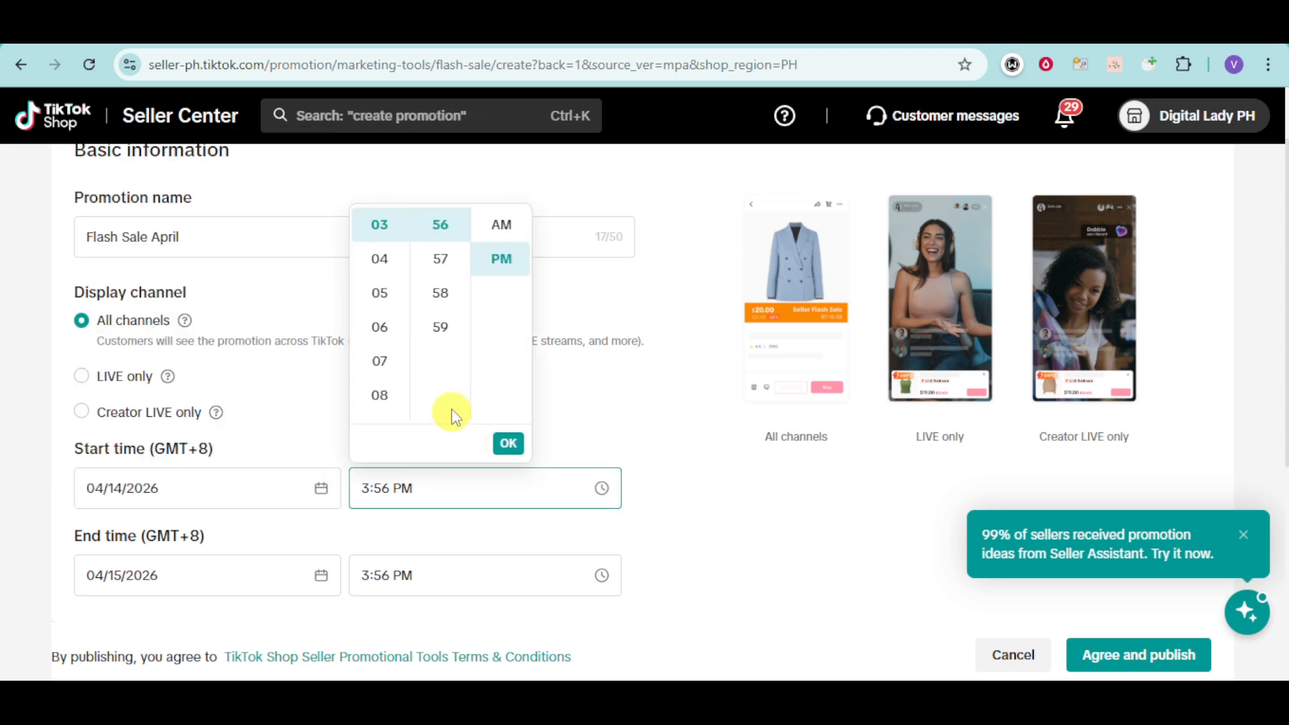
{"action": "scroll", "coordinate": [396, 326], "scroll_direction": "up", "scroll_amount": 1}
{"action": "scroll", "coordinate": [396, 327], "scroll_direction": "down", "scroll_amount": 2}
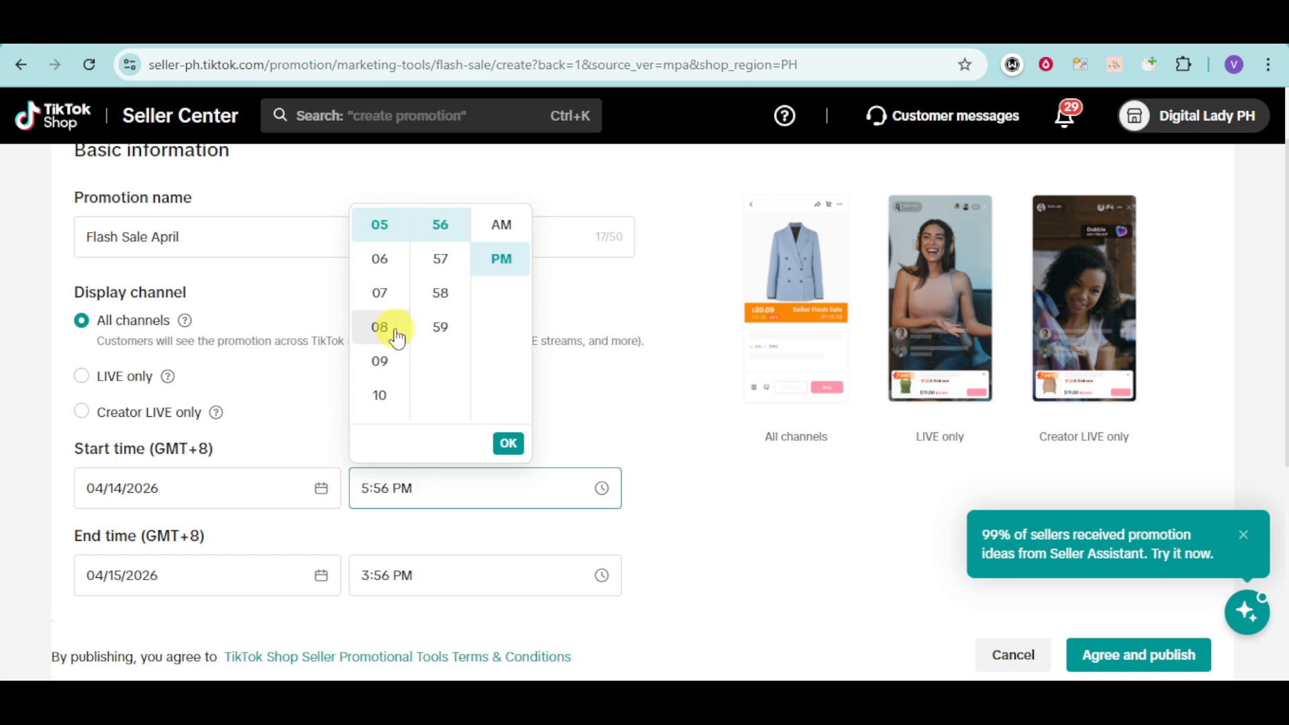
{"action": "left_click", "coordinate": [395, 328]}
{"action": "scroll", "coordinate": [441, 337], "scroll_direction": "down", "scroll_amount": 1}
{"action": "scroll", "coordinate": [441, 337], "scroll_direction": "up", "scroll_amount": 18}
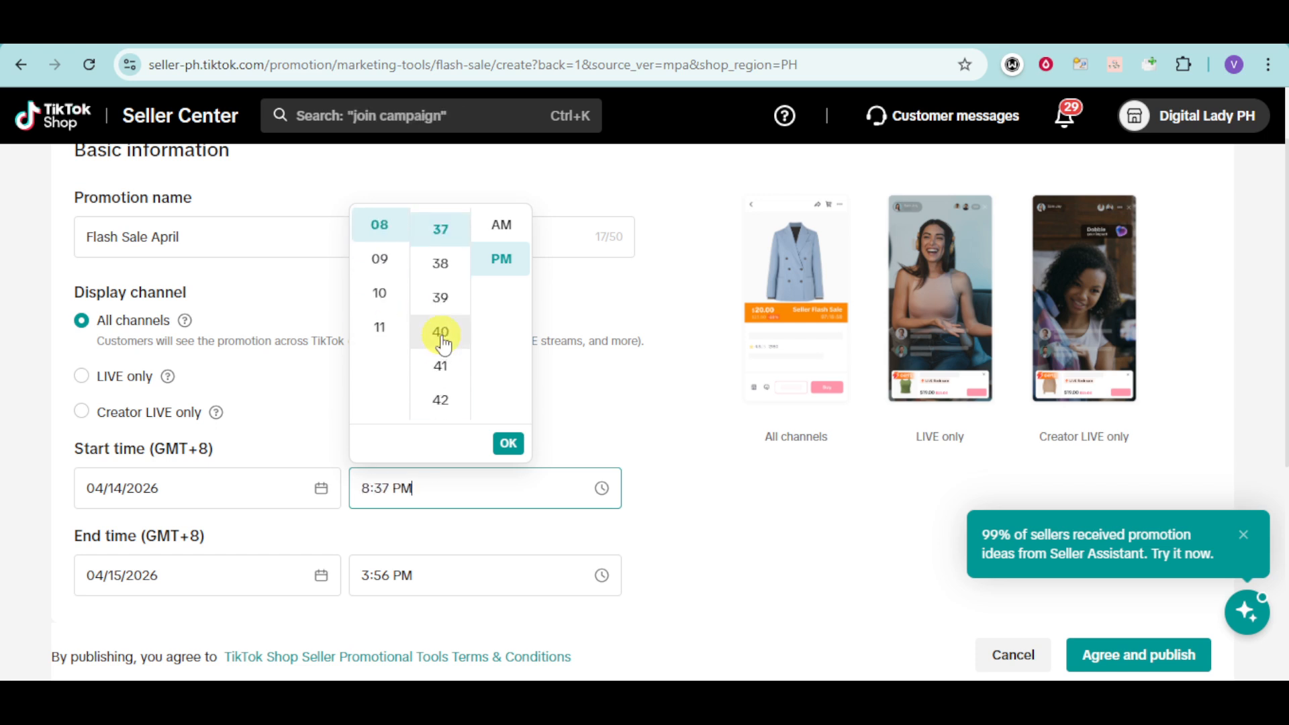
{"action": "scroll", "coordinate": [441, 339], "scroll_direction": "up", "scroll_amount": 10}
{"action": "left_click", "coordinate": [454, 221]}
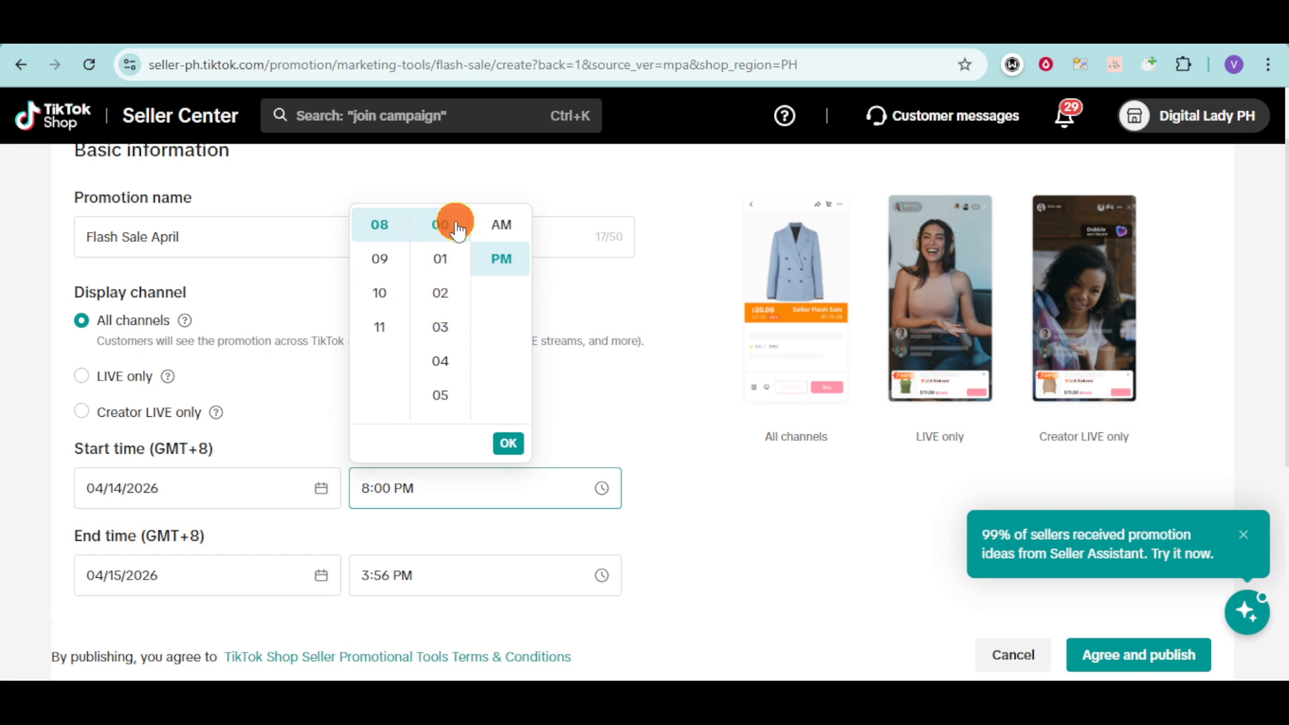
{"action": "left_click", "coordinate": [495, 226]}
{"action": "left_click", "coordinate": [624, 396]}
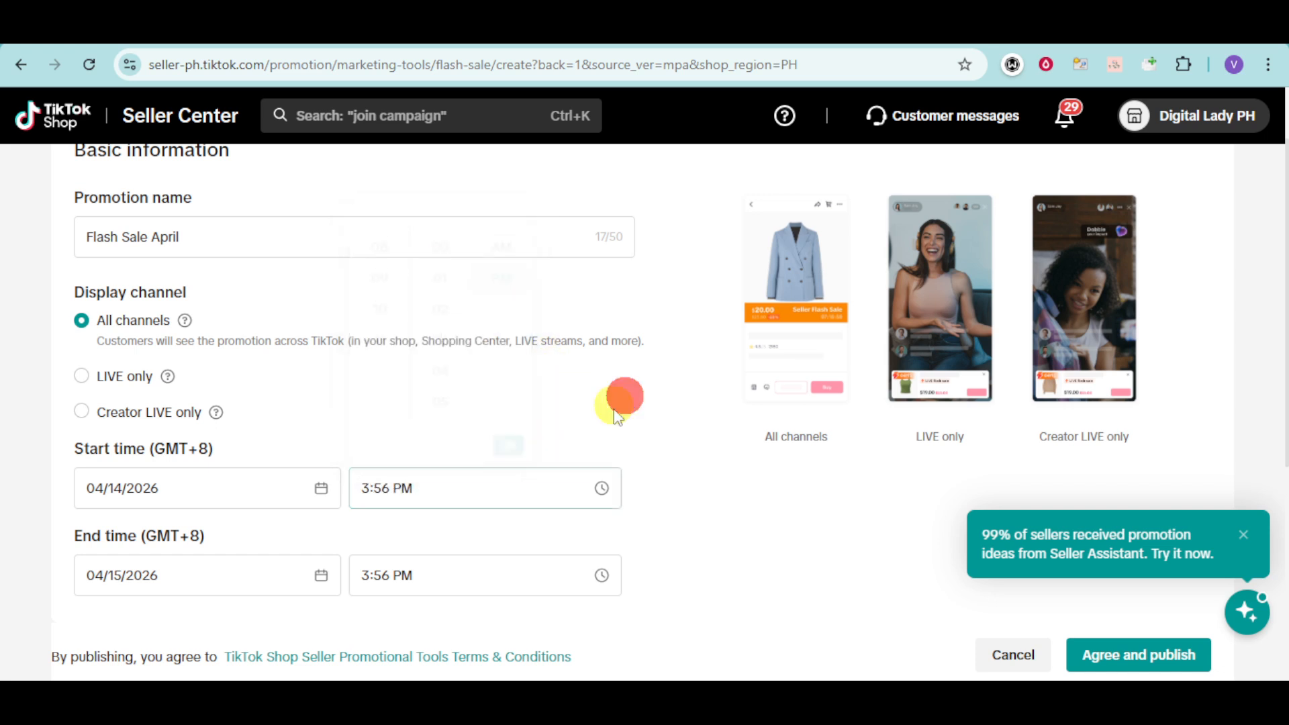
Set the flash sale's start time to 8:00 AM and confirm it.
{"action": "left_click", "coordinate": [602, 493]}
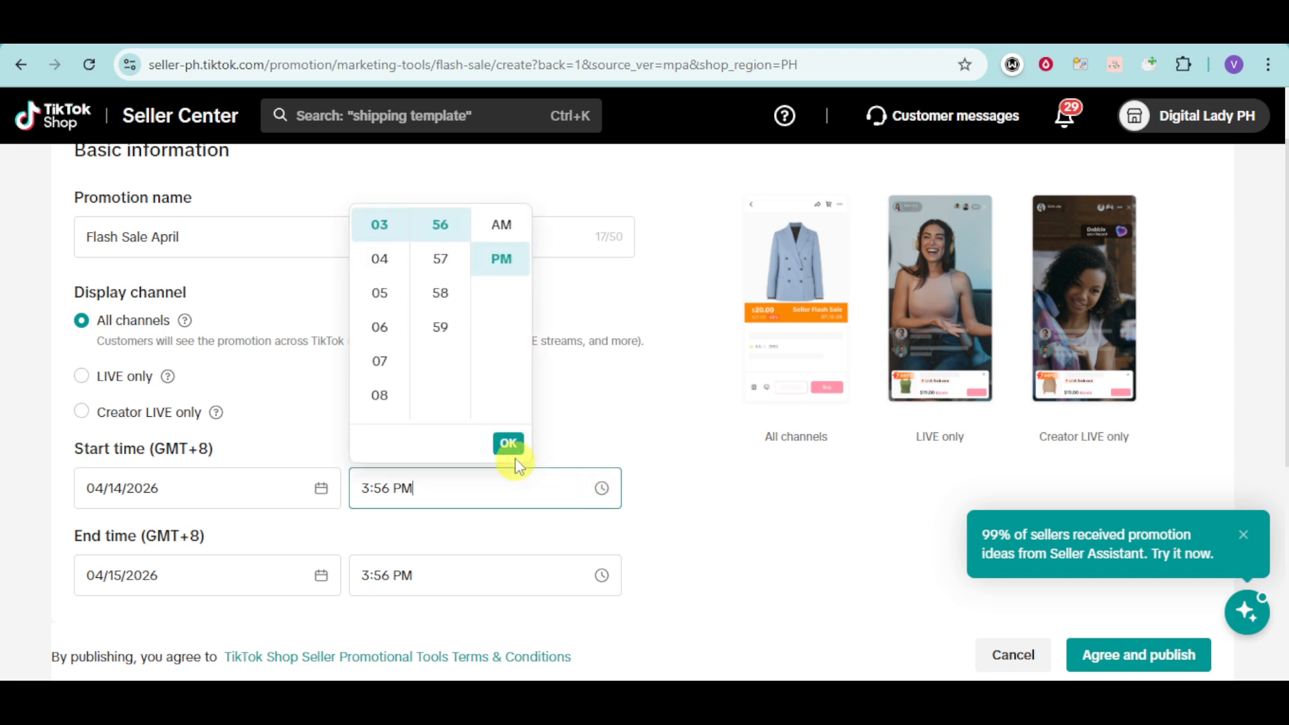
{"action": "left_click", "coordinate": [381, 392]}
{"action": "scroll", "coordinate": [440, 305], "scroll_direction": "up", "scroll_amount": 8}
{"action": "left_click", "coordinate": [447, 313]}
{"action": "scroll", "coordinate": [447, 310], "scroll_direction": "up", "scroll_amount": 13}
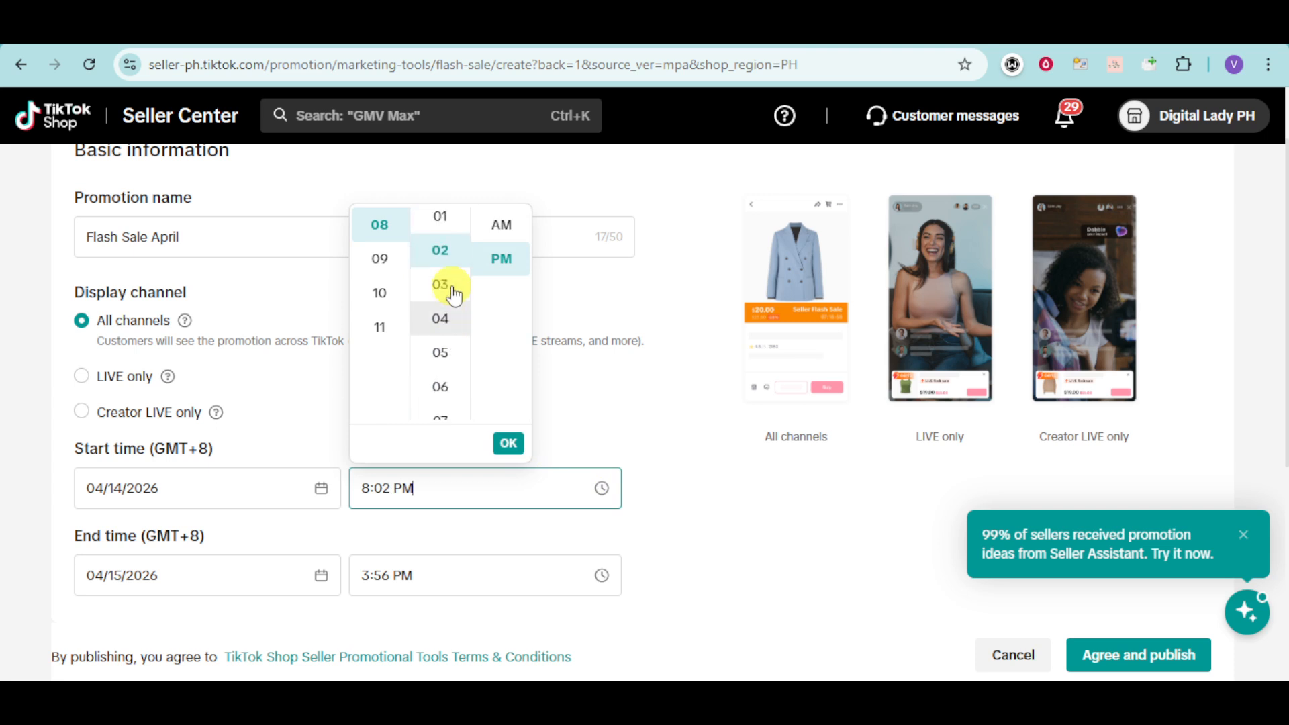
{"action": "left_click", "coordinate": [440, 227]}
{"action": "left_click", "coordinate": [501, 225]}
{"action": "left_click", "coordinate": [509, 444]}
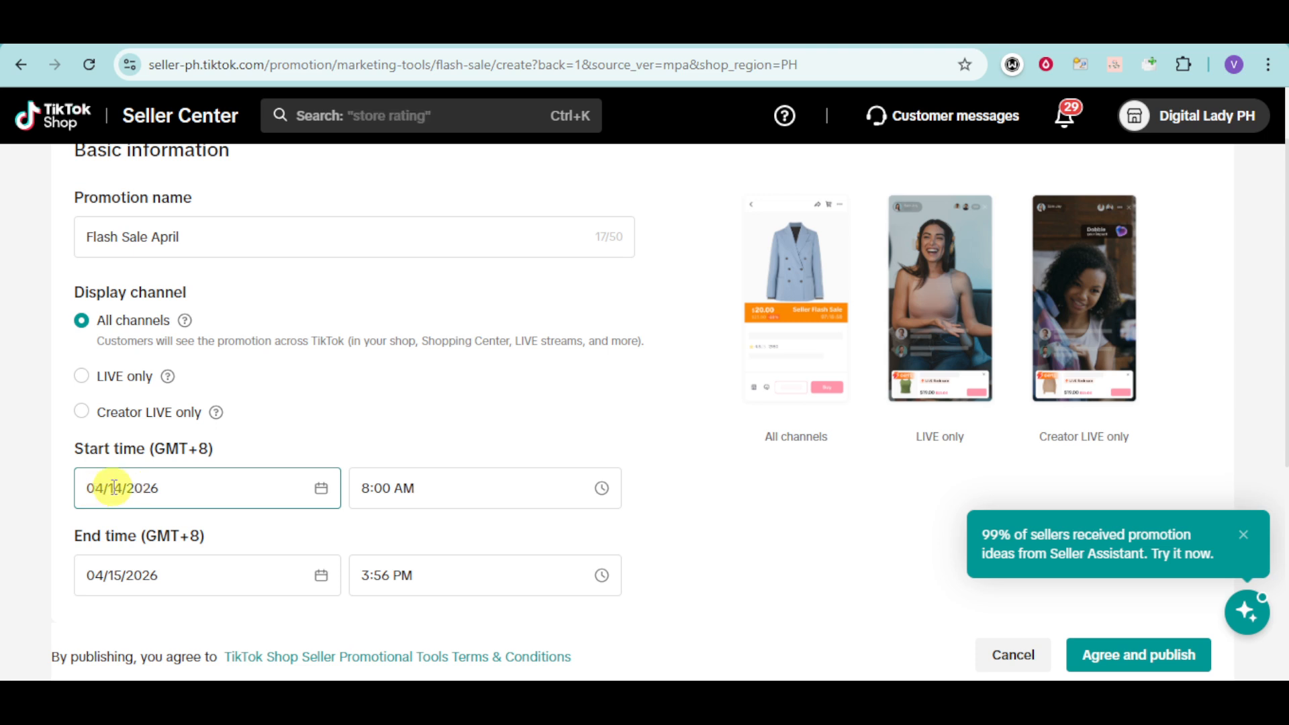
Set the flash sale's end to 04/14/2026 at 8:00 PM.
{"action": "left_click", "coordinate": [321, 577]}
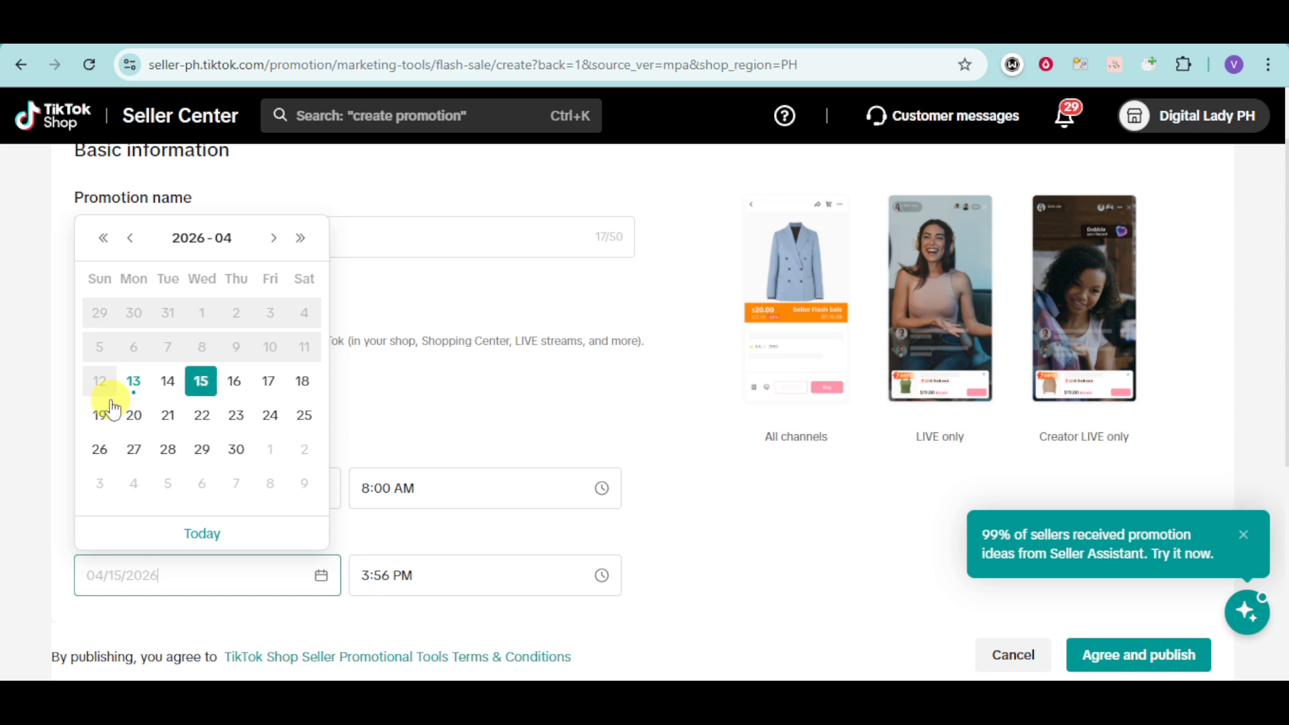
{"action": "left_click", "coordinate": [172, 390]}
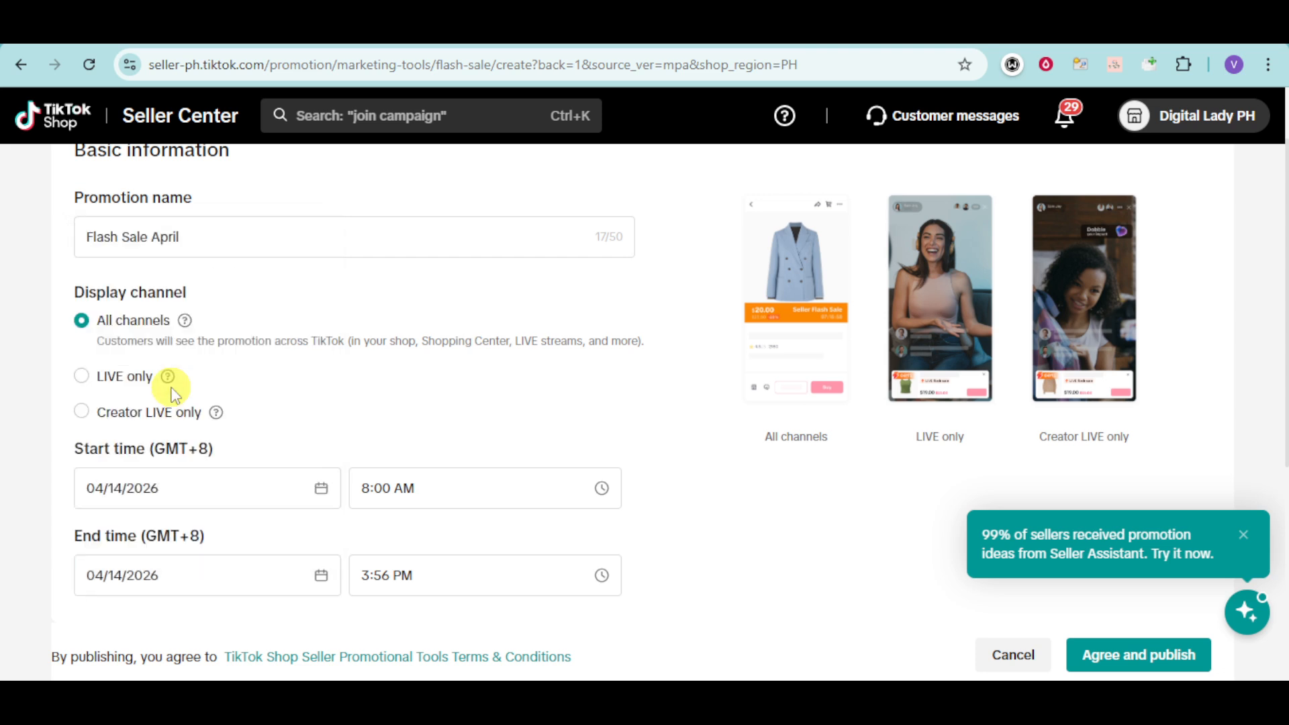
{"action": "left_click", "coordinate": [603, 577]}
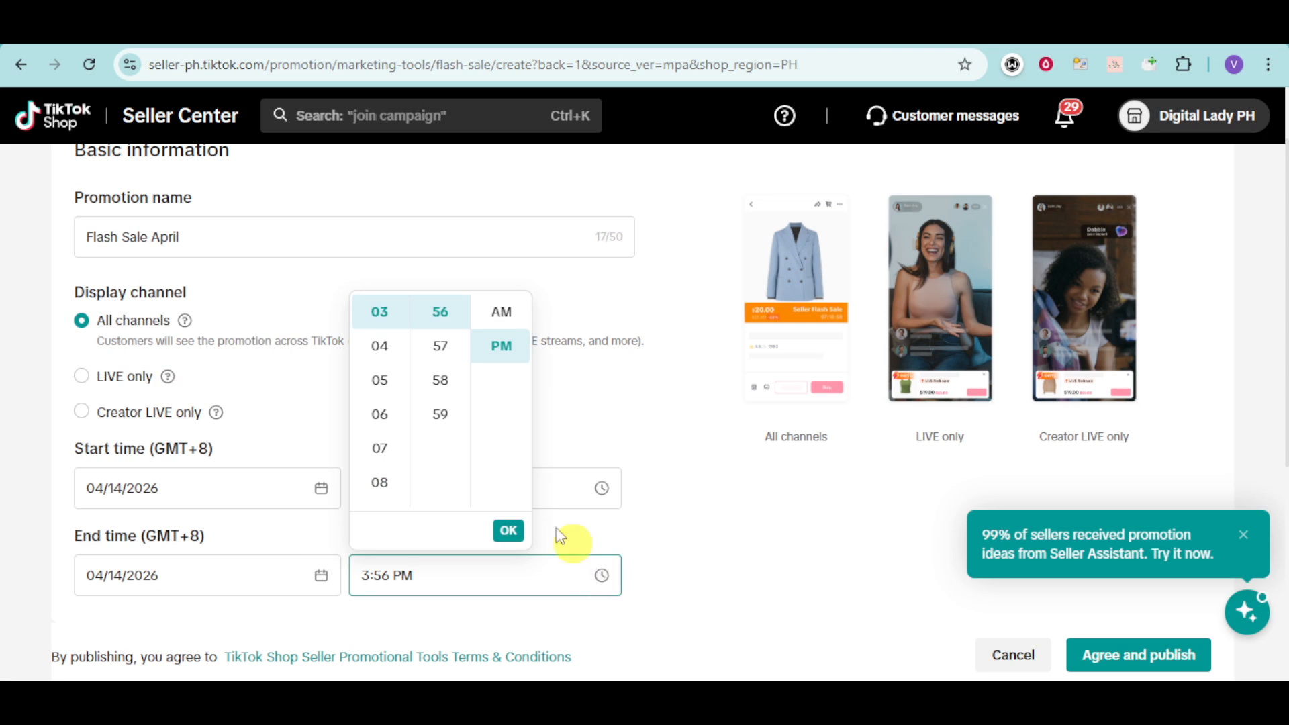
{"action": "left_click", "coordinate": [380, 485]}
{"action": "scroll", "coordinate": [436, 403], "scroll_direction": "up", "scroll_amount": 20}
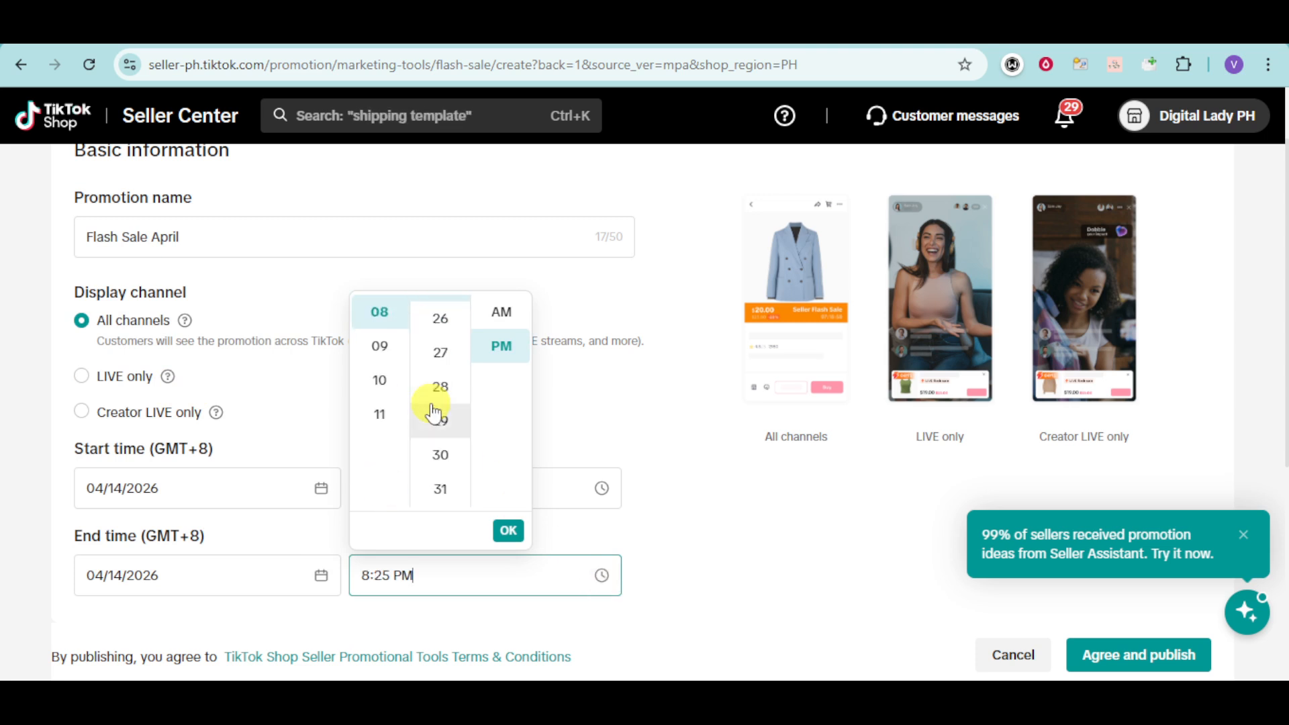
{"action": "left_click", "coordinate": [436, 411]}
{"action": "scroll", "coordinate": [435, 411], "scroll_direction": "up", "scroll_amount": 2}
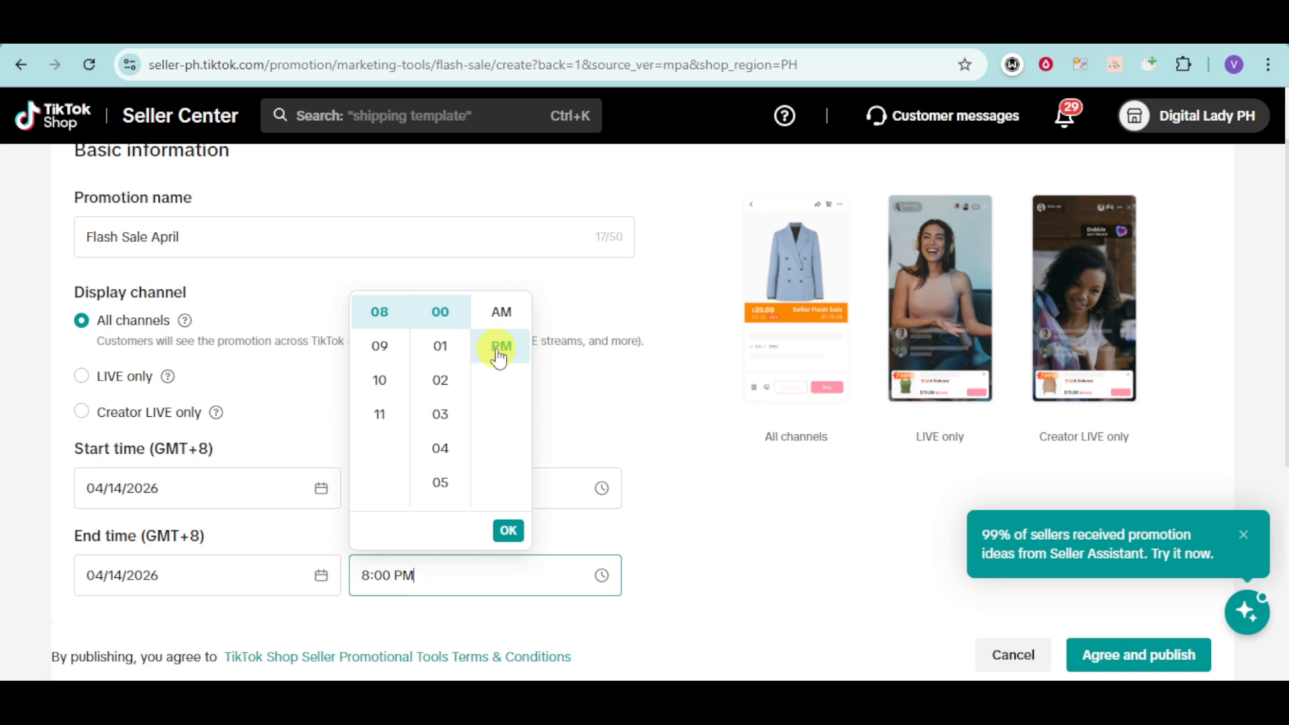
{"action": "left_click", "coordinate": [509, 531]}
{"action": "left_click", "coordinate": [509, 532]}
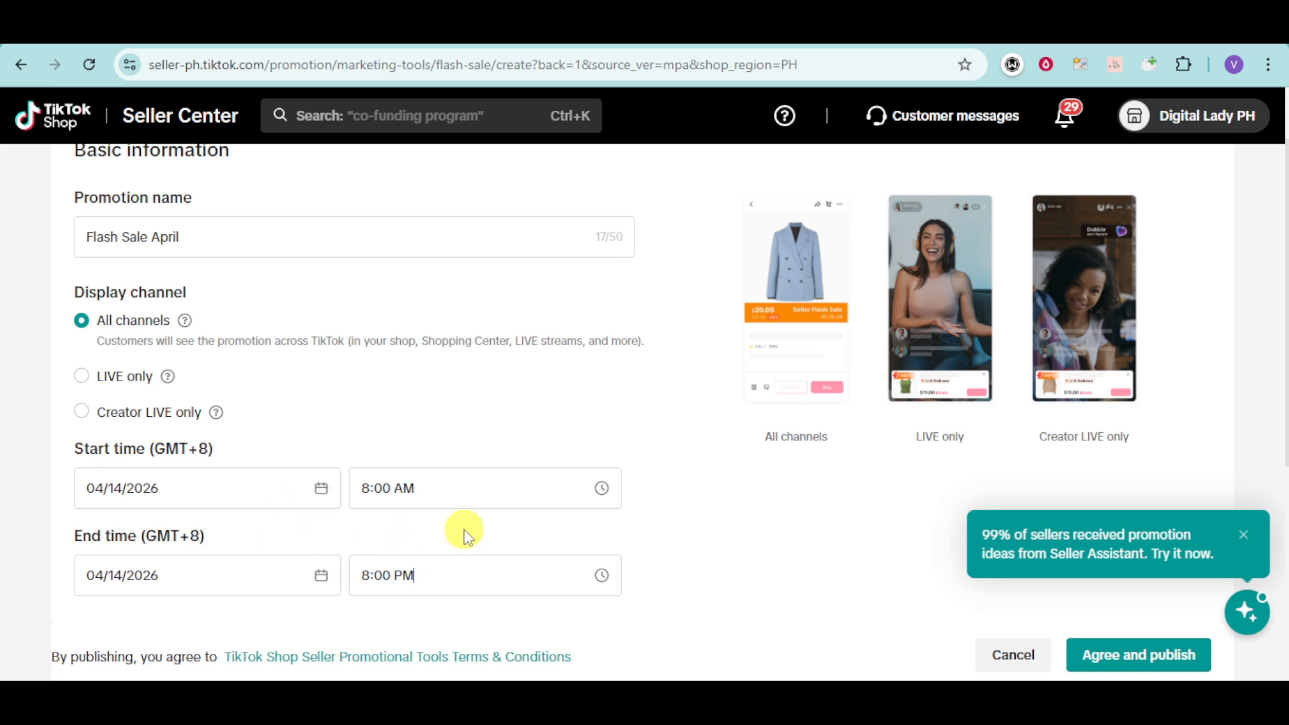
Switch the flash sale discount to Product-level, then view the product selection dialog and close it without choosing anything.
{"action": "scroll", "coordinate": [461, 530], "scroll_direction": "down", "scroll_amount": 3}
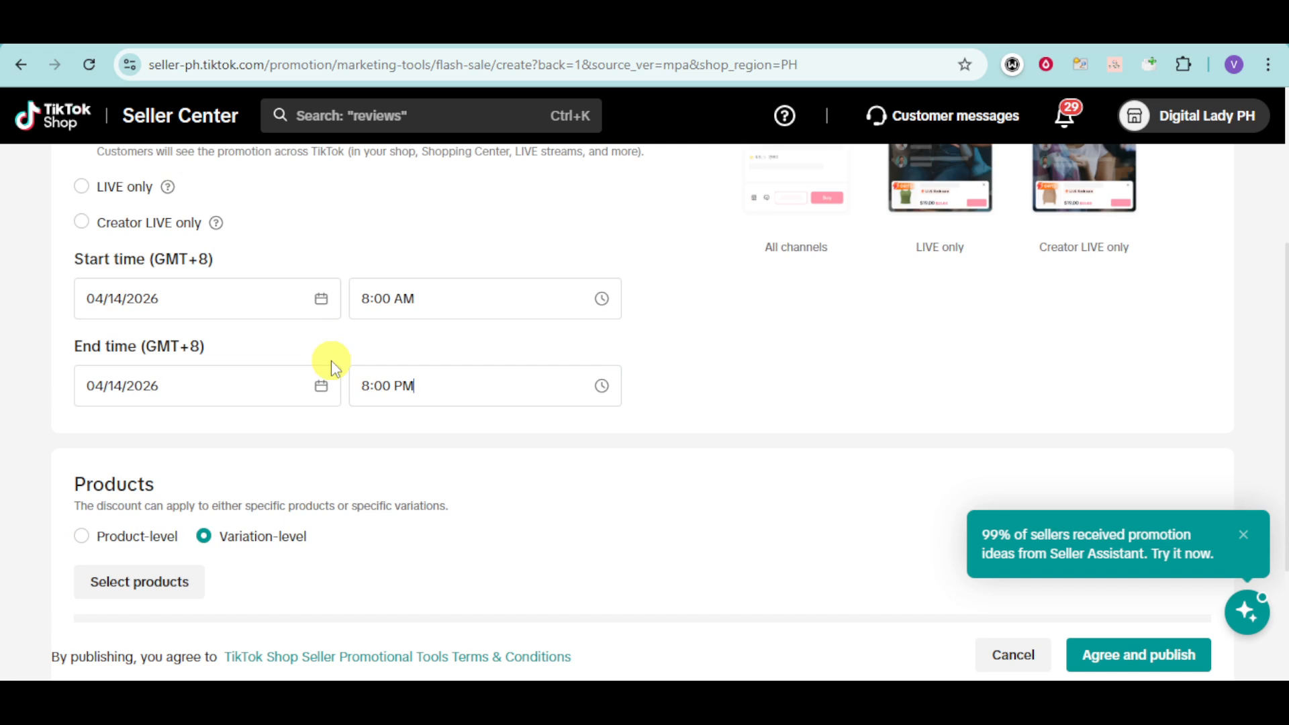
{"action": "scroll", "coordinate": [332, 366], "scroll_direction": "down", "scroll_amount": 3}
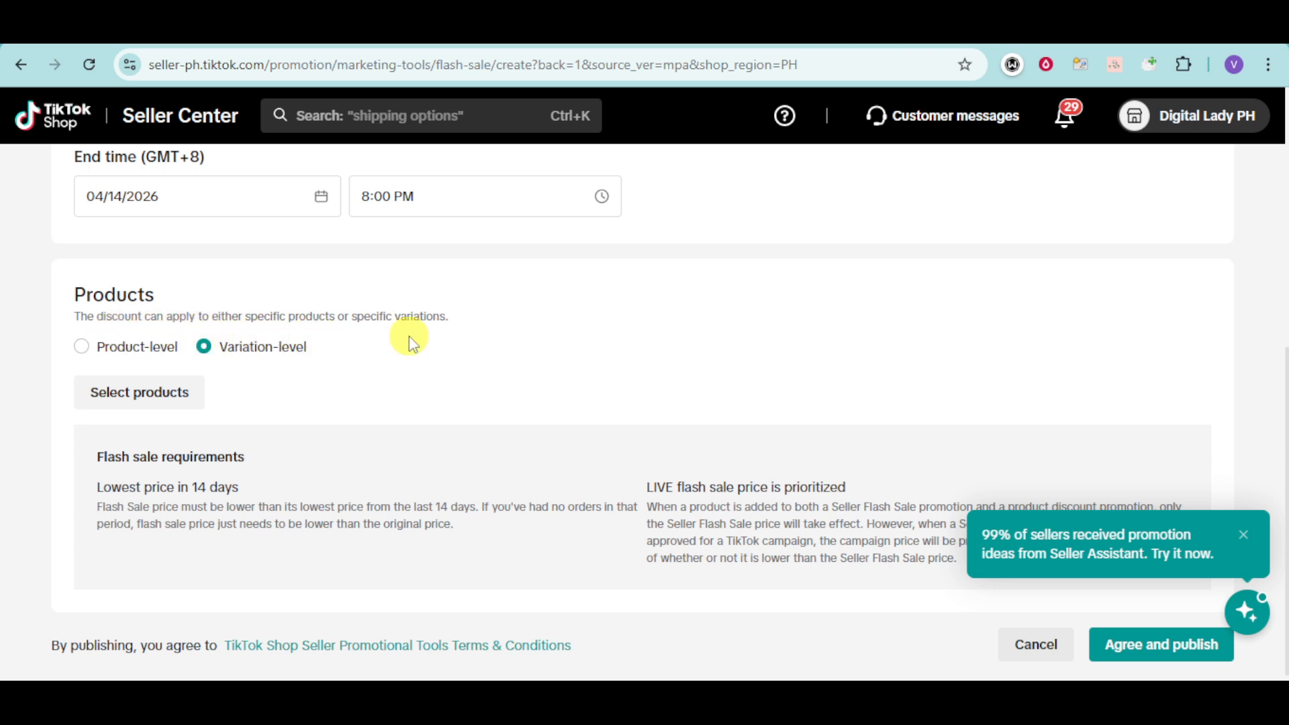
{"action": "left_click", "coordinate": [131, 351]}
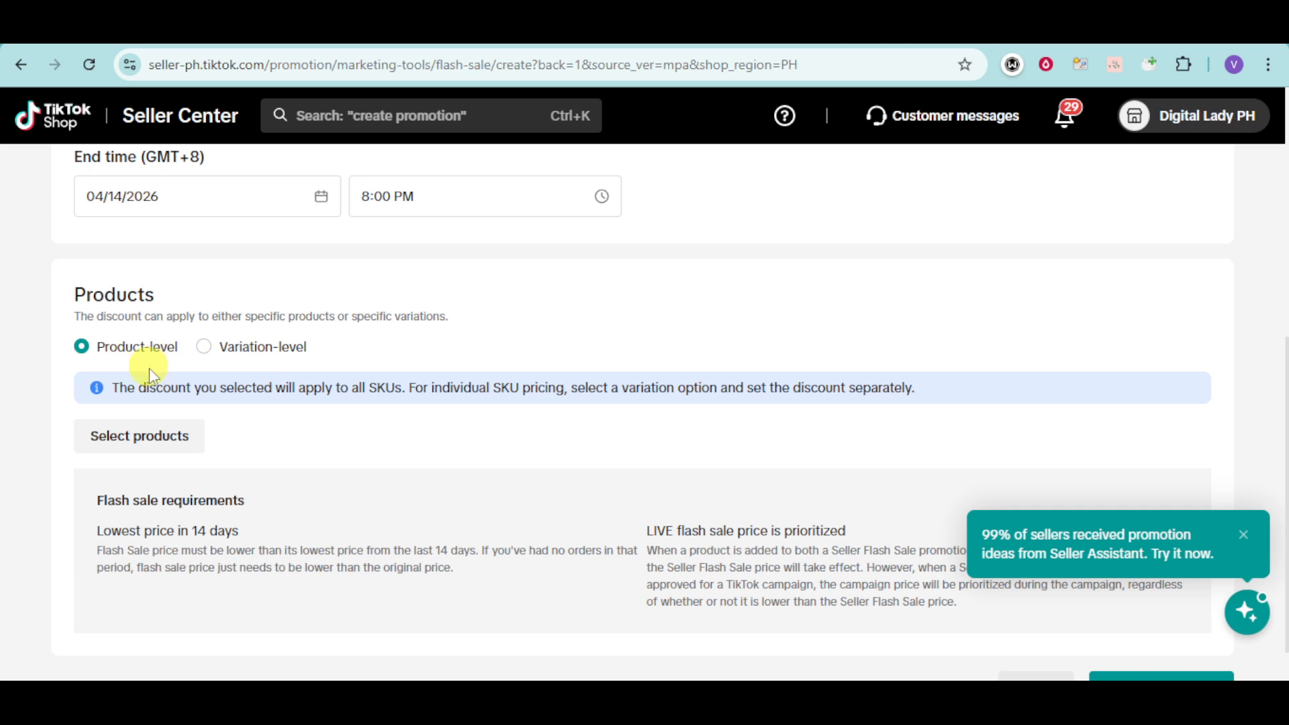
{"action": "left_click", "coordinate": [166, 444]}
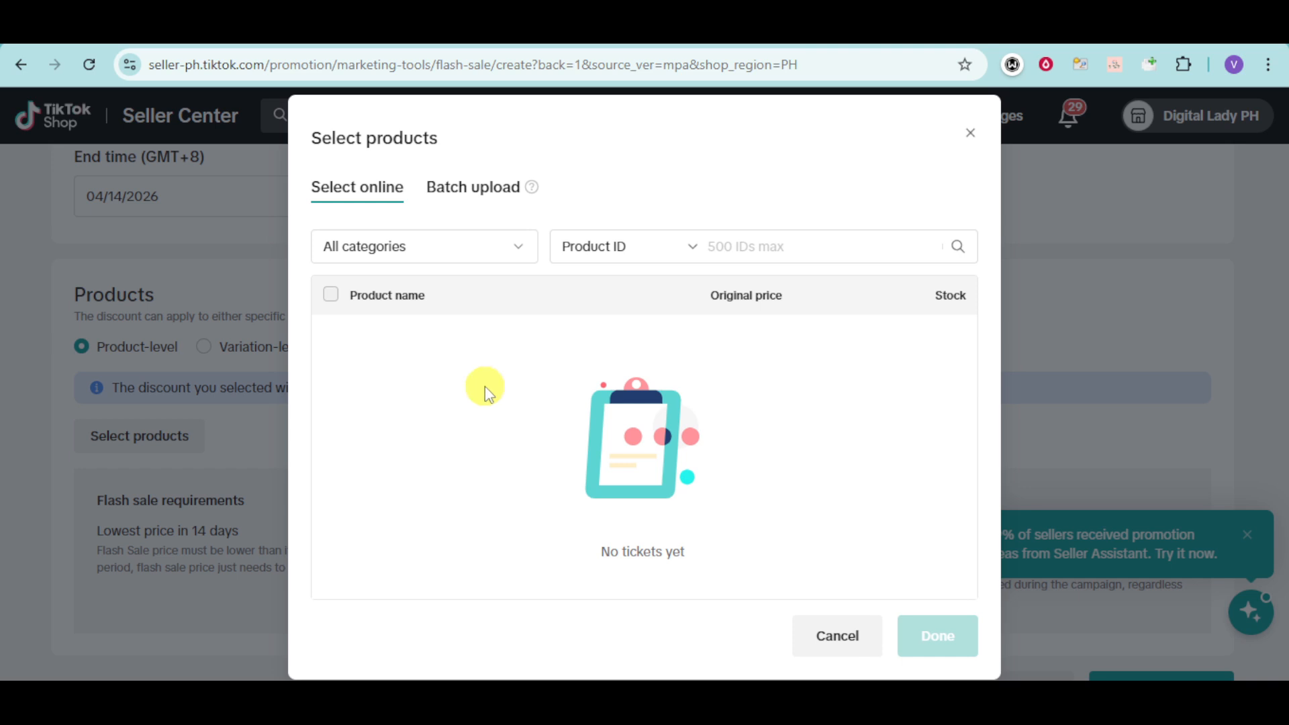
{"action": "left_click", "coordinate": [969, 133]}
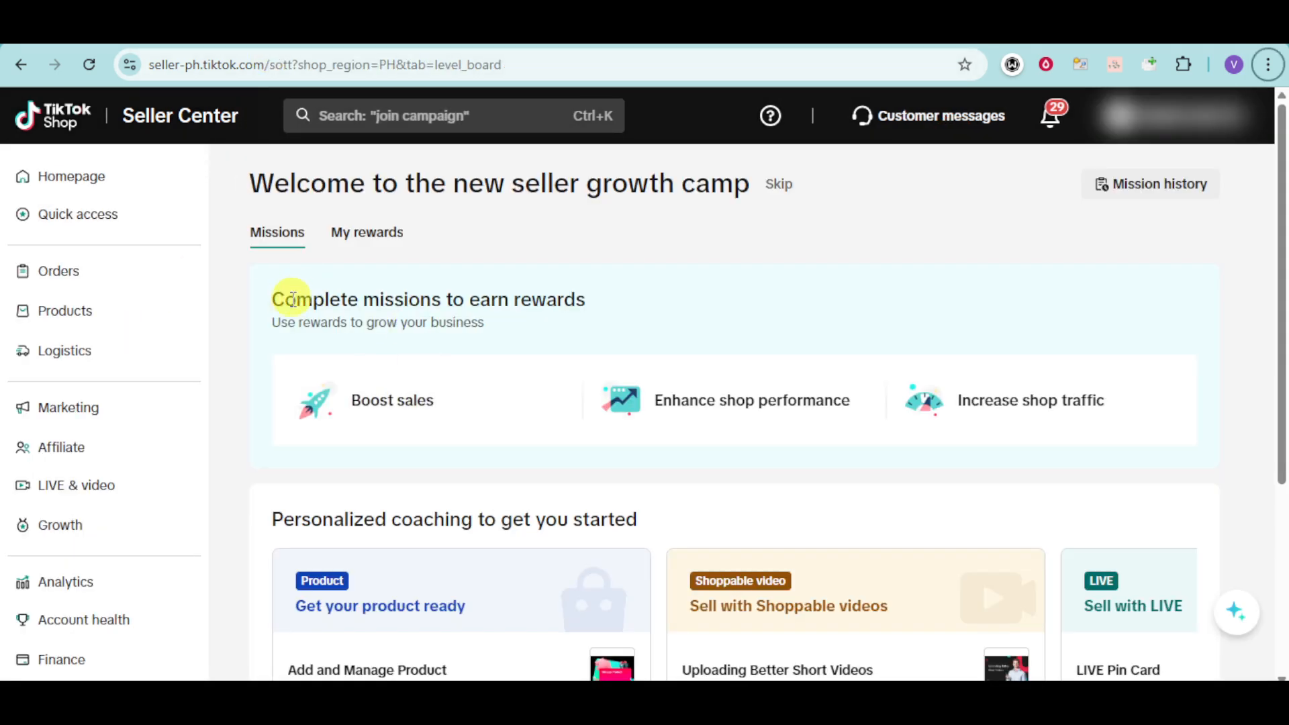
Open the Add products page in the shop's product section.
{"action": "left_click", "coordinate": [141, 324]}
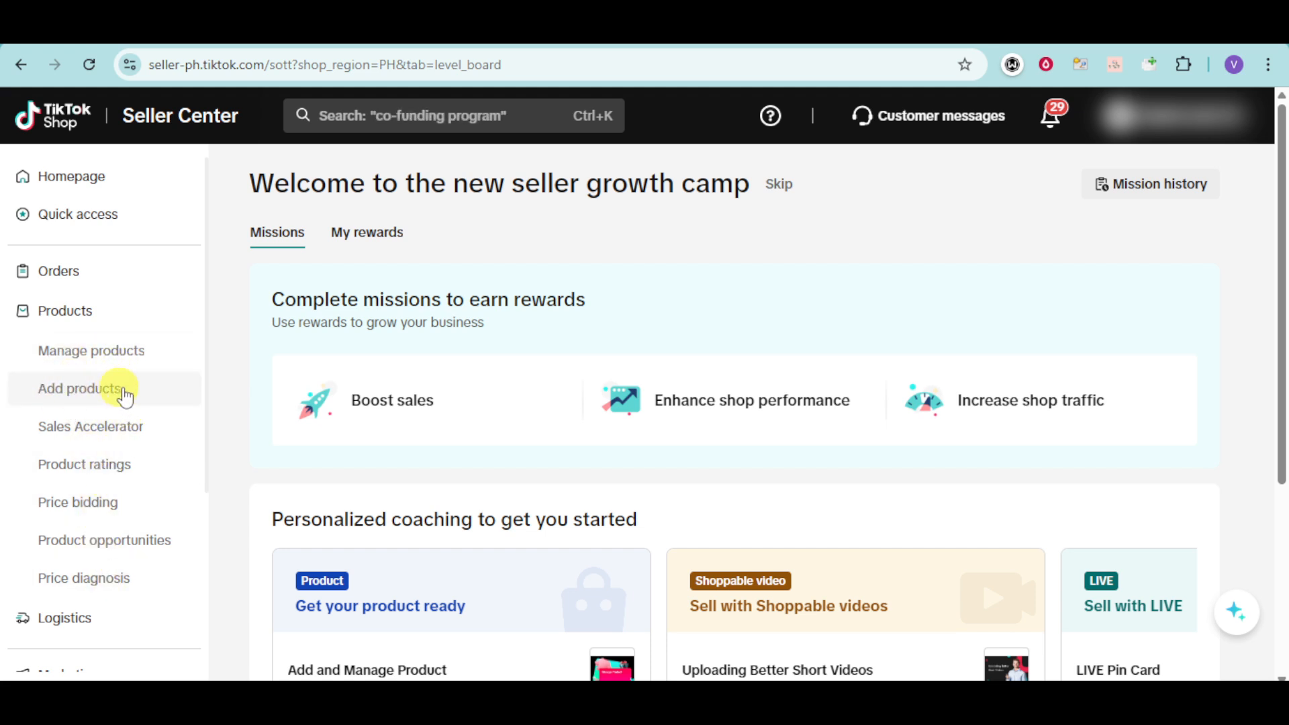
{"action": "left_click", "coordinate": [98, 393]}
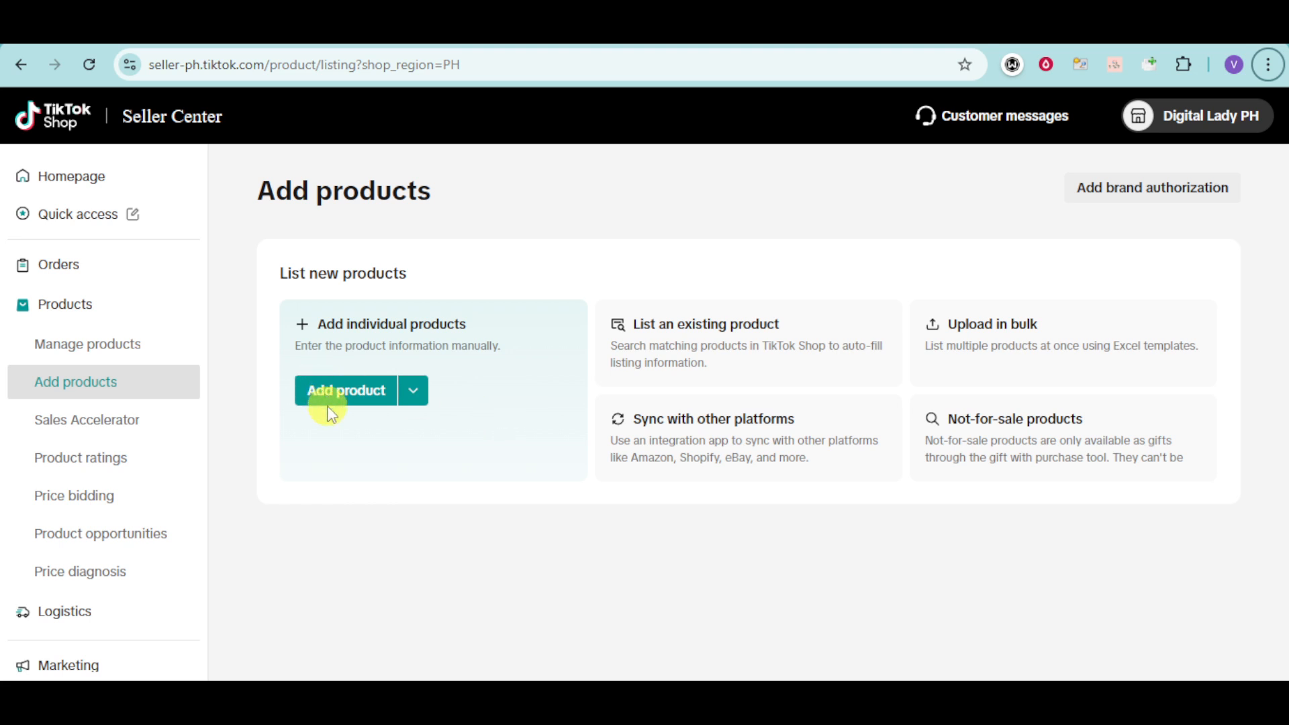
Start a new individual product listing and name the product Neon Sign for Bedroom.
{"action": "left_click", "coordinate": [357, 389]}
{"action": "left_click", "coordinate": [700, 461]}
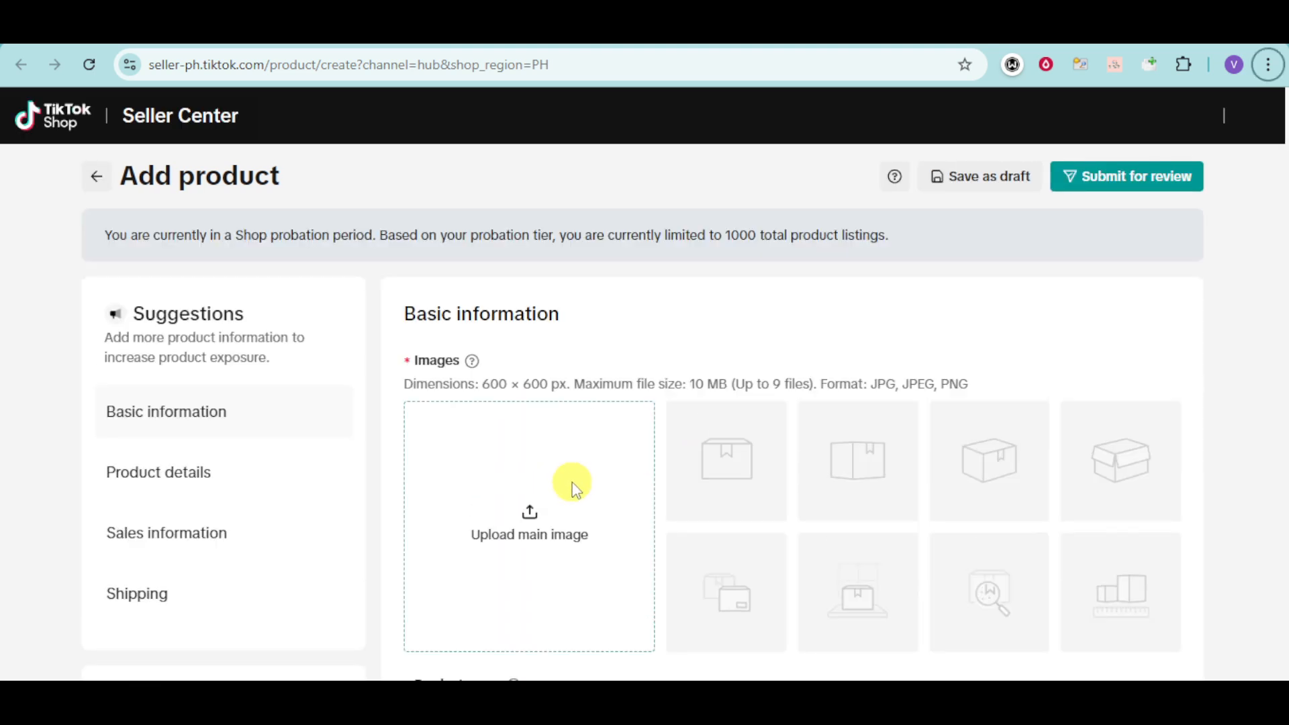
{"action": "scroll", "coordinate": [573, 483], "scroll_direction": "down", "scroll_amount": 2}
{"action": "scroll", "coordinate": [567, 470], "scroll_direction": "down", "scroll_amount": 1}
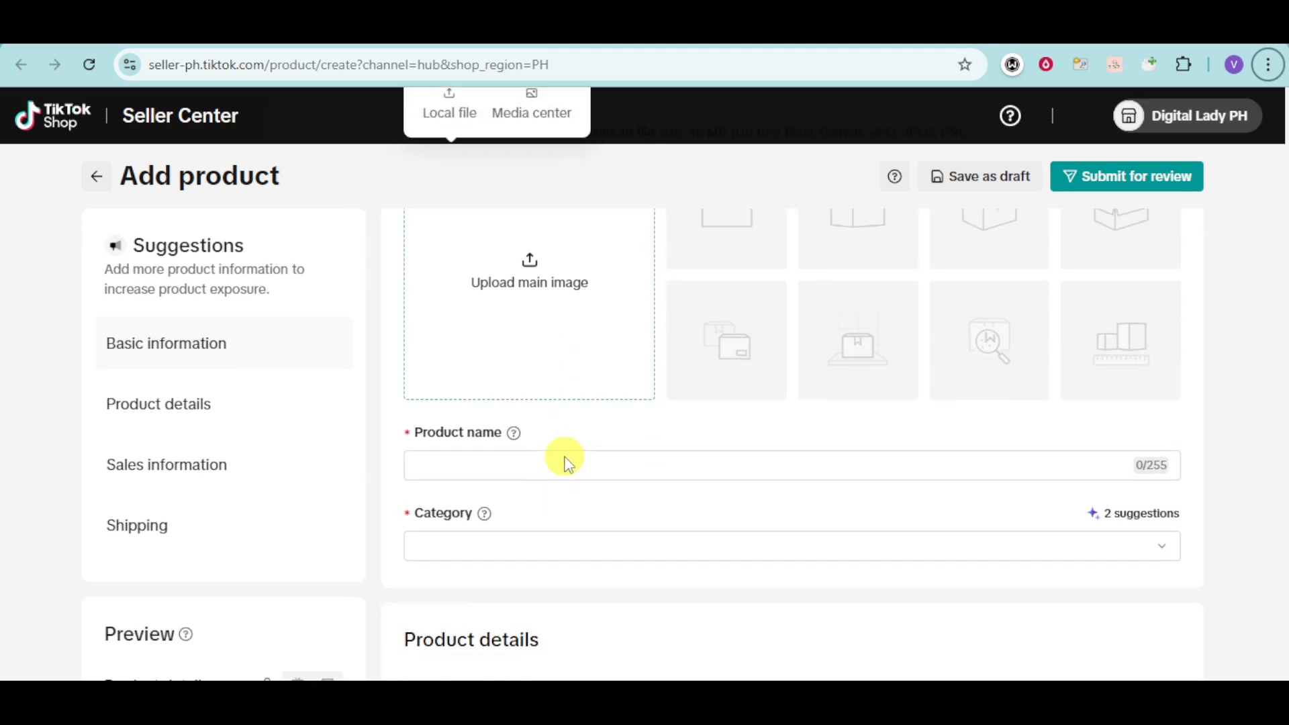
{"action": "left_click", "coordinate": [594, 434]}
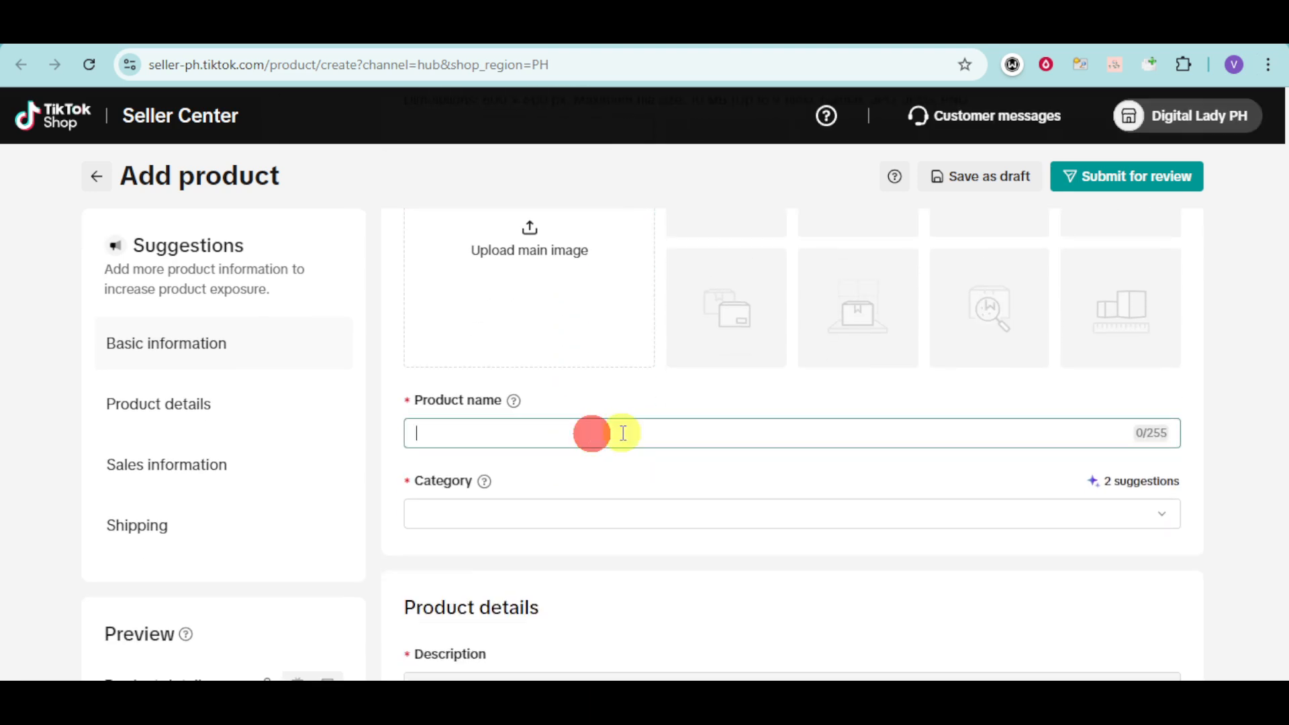
{"action": "type", "text": "Neon Sig"}
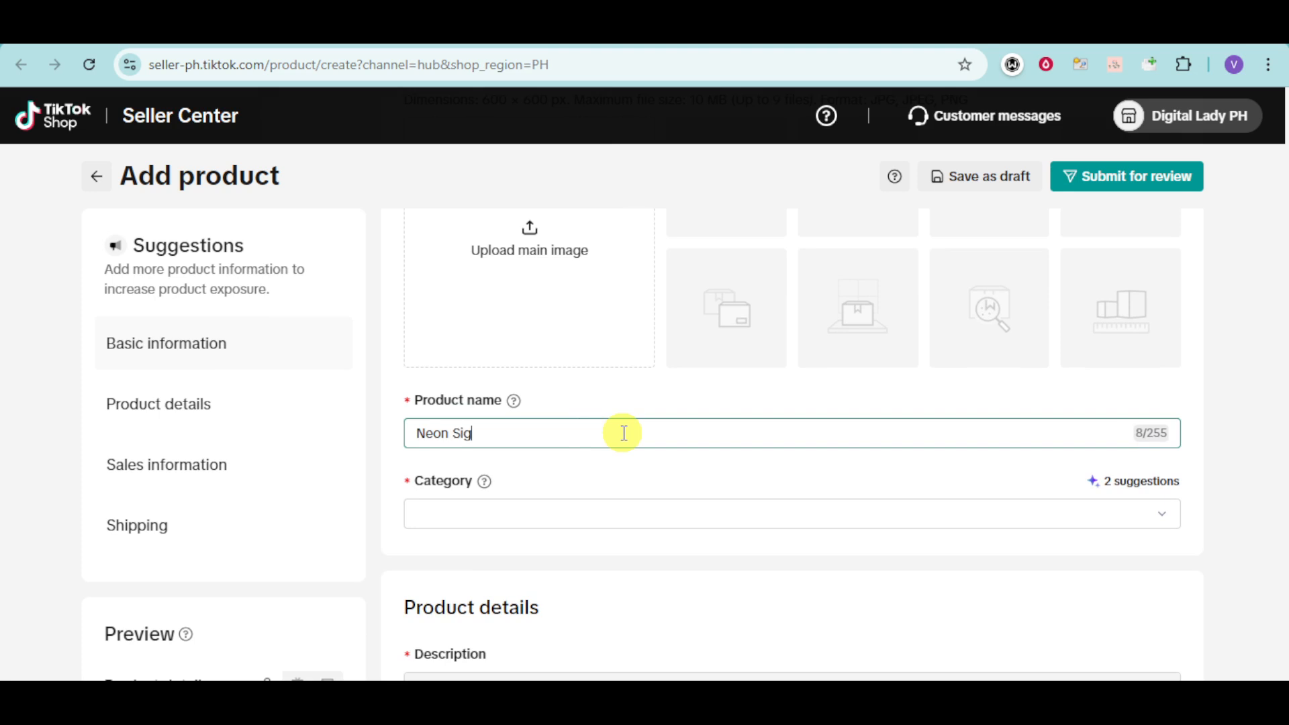
{"action": "type", "text": "n for Bedroom"}
{"action": "scroll", "coordinate": [616, 429], "scroll_direction": "down", "scroll_amount": 1}
{"action": "left_click", "coordinate": [665, 417]}
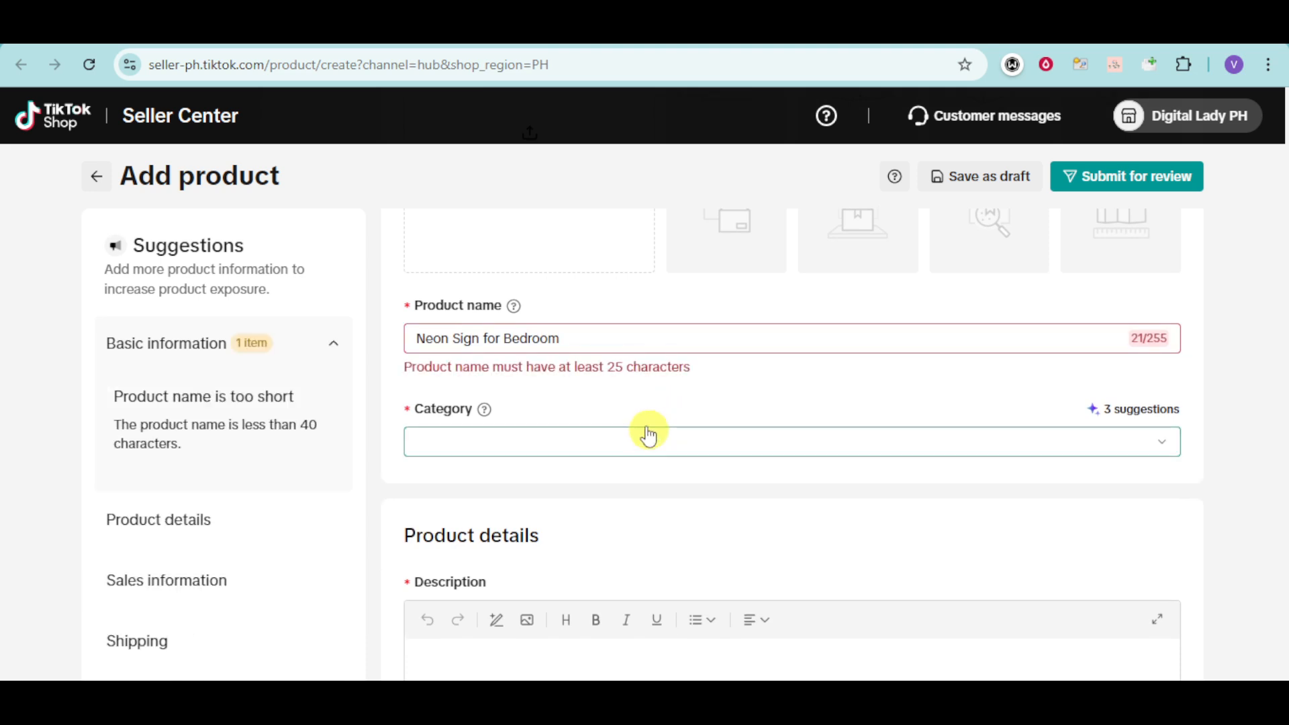
Extend the product name to Neon Sign for Bedroom for Pink Lovers.
{"action": "left_click", "coordinate": [663, 341]}
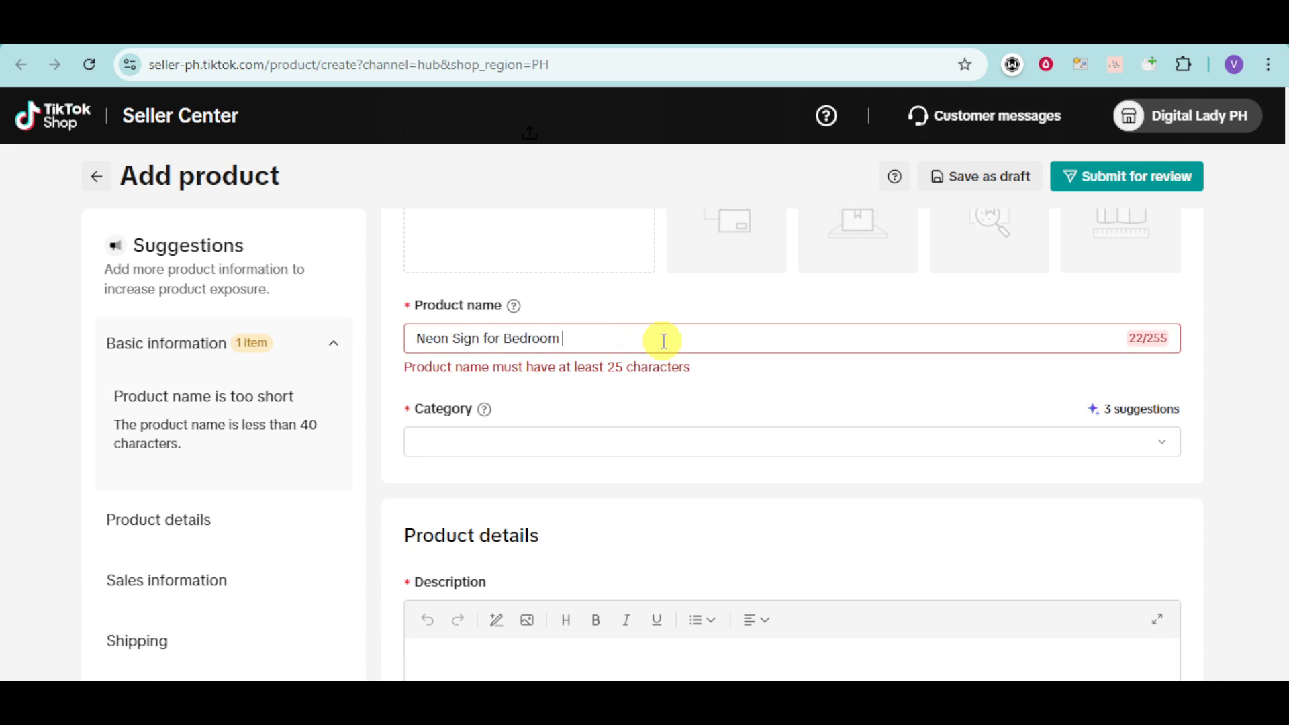
{"action": "type", "text": "for Pink Lov"}
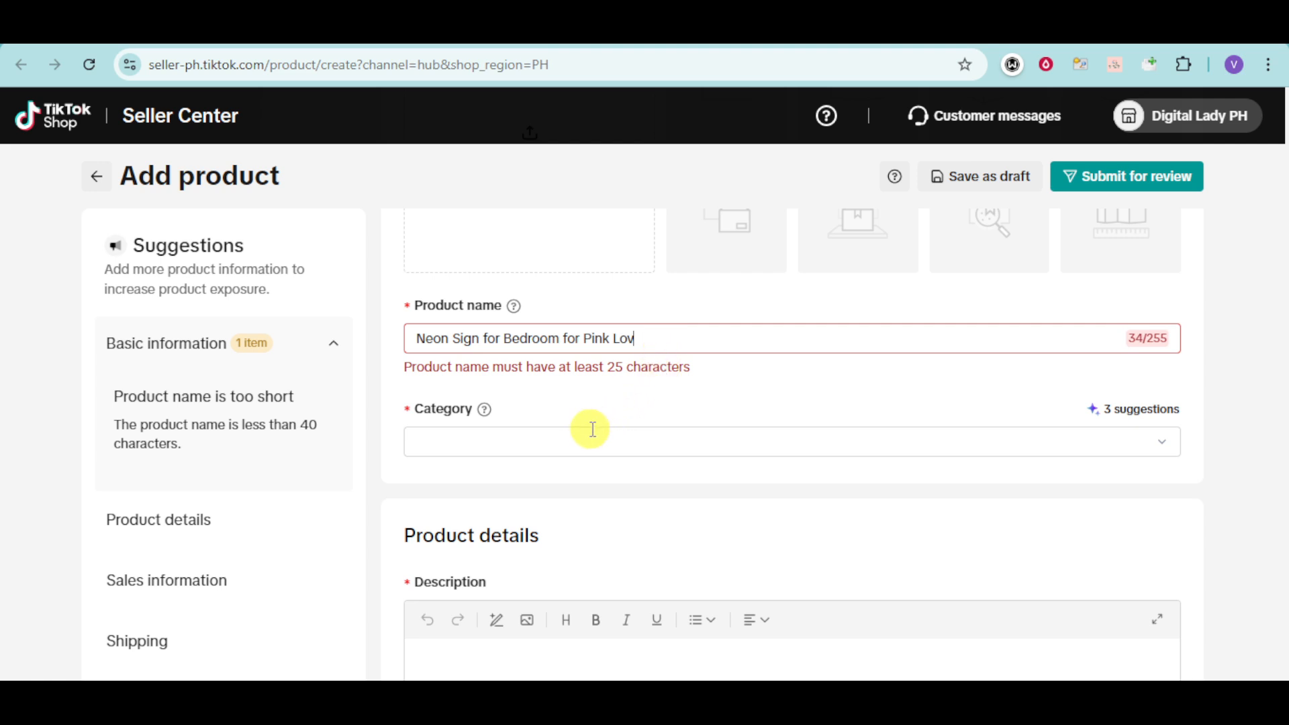
{"action": "left_click", "coordinate": [697, 441]}
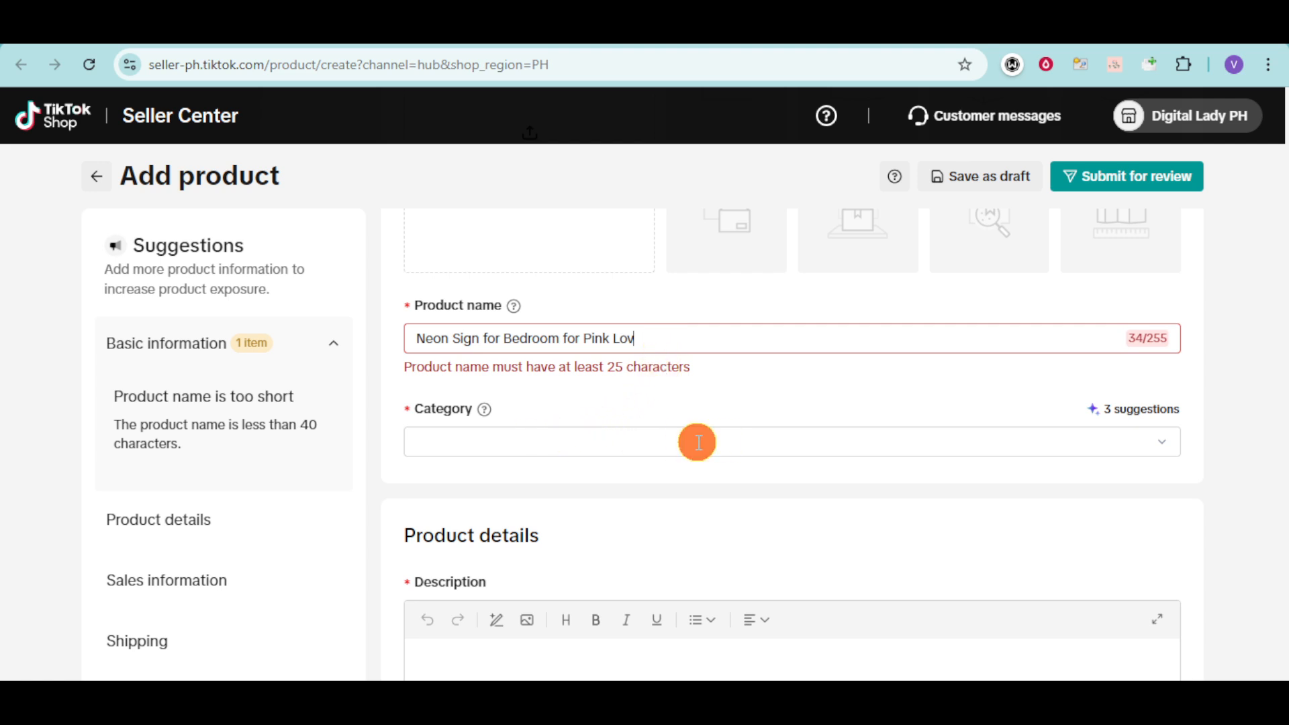
{"action": "type", "text": "ers"}
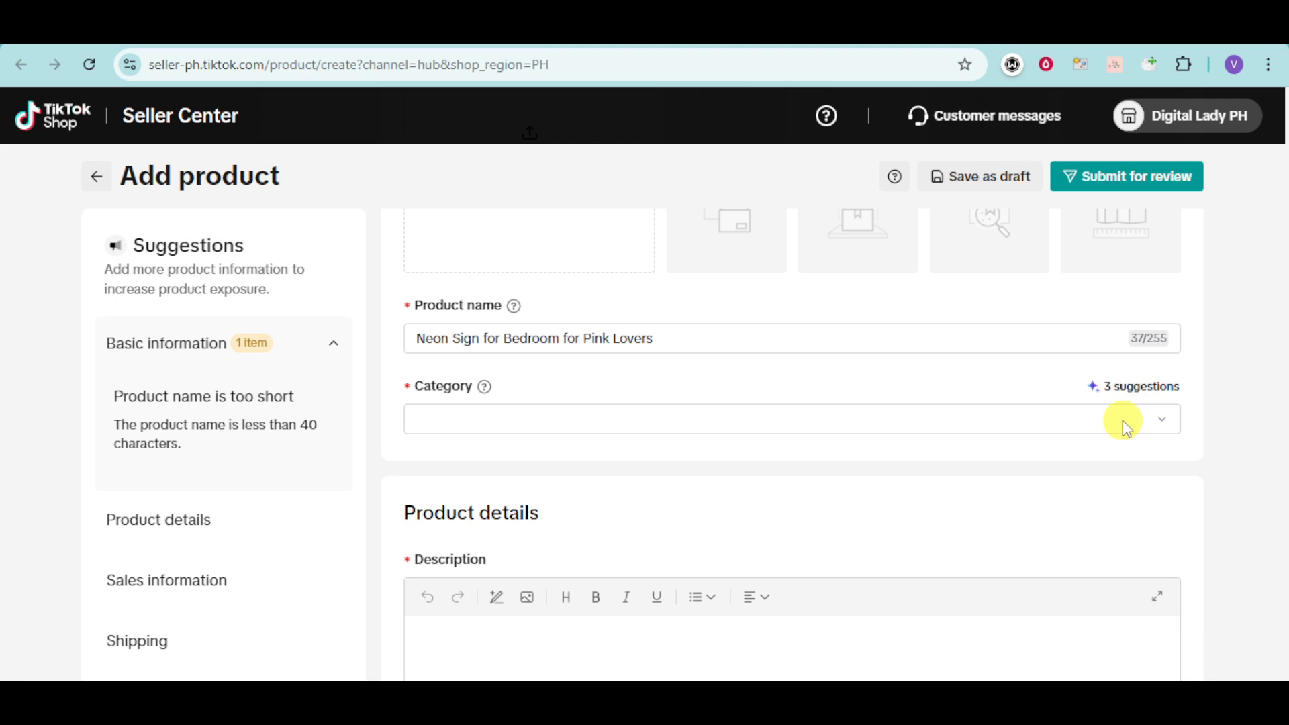
Look through the listing's description, video, sales information and shipping sections, and choose to wait for the unresponsive page.
{"action": "scroll", "coordinate": [1123, 423], "scroll_direction": "down", "scroll_amount": 4}
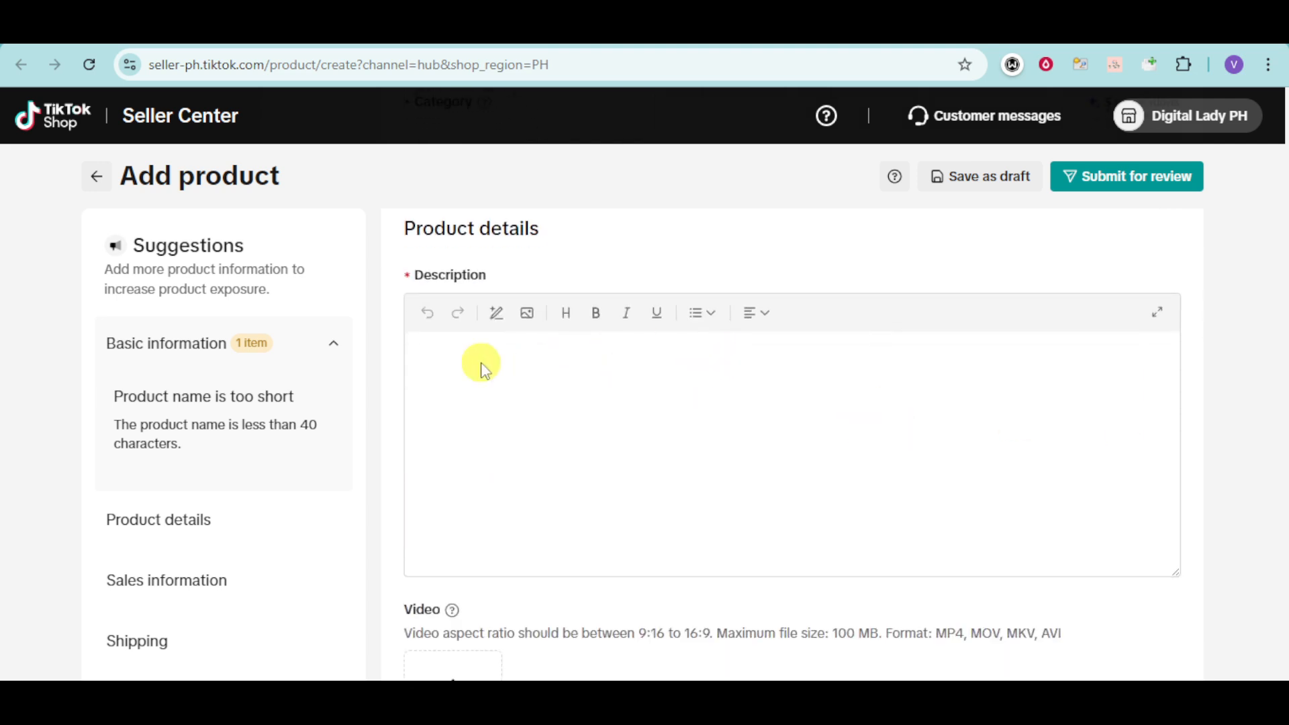
{"action": "scroll", "coordinate": [722, 382], "scroll_direction": "down", "scroll_amount": 1}
{"action": "scroll", "coordinate": [715, 387], "scroll_direction": "down", "scroll_amount": 4}
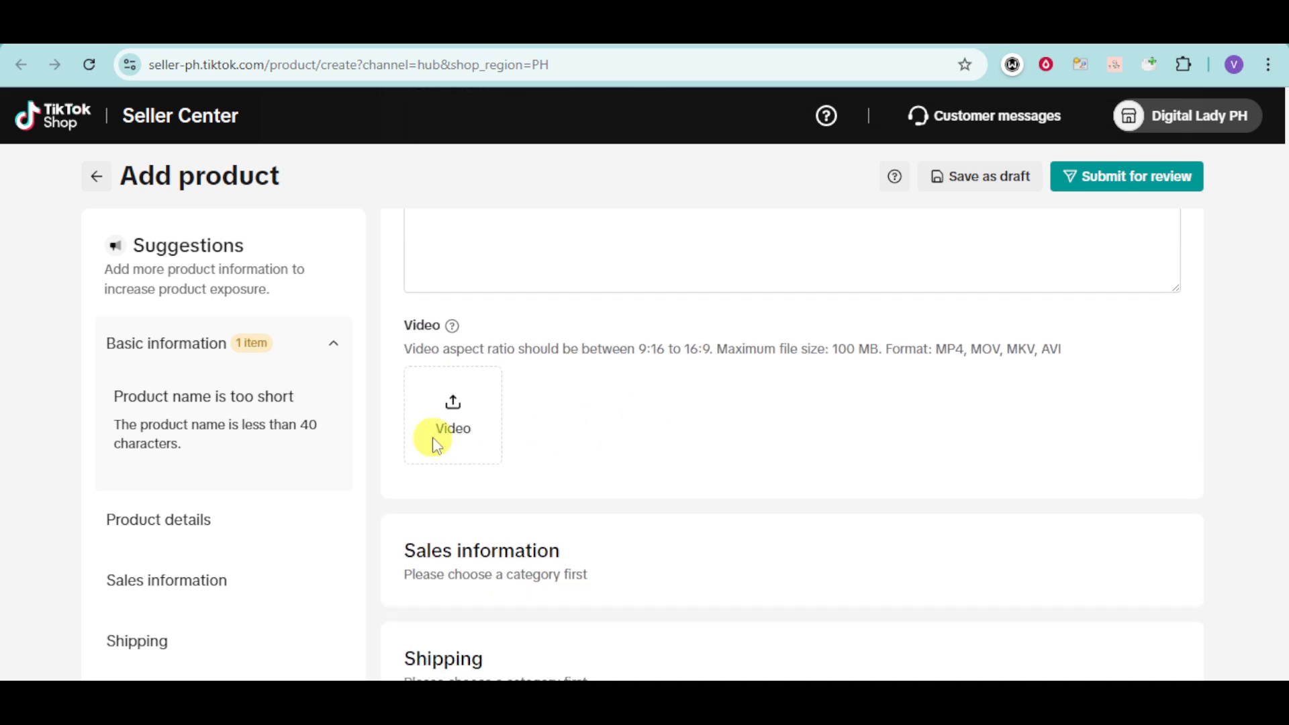
{"action": "scroll", "coordinate": [456, 433], "scroll_direction": "down", "scroll_amount": 1}
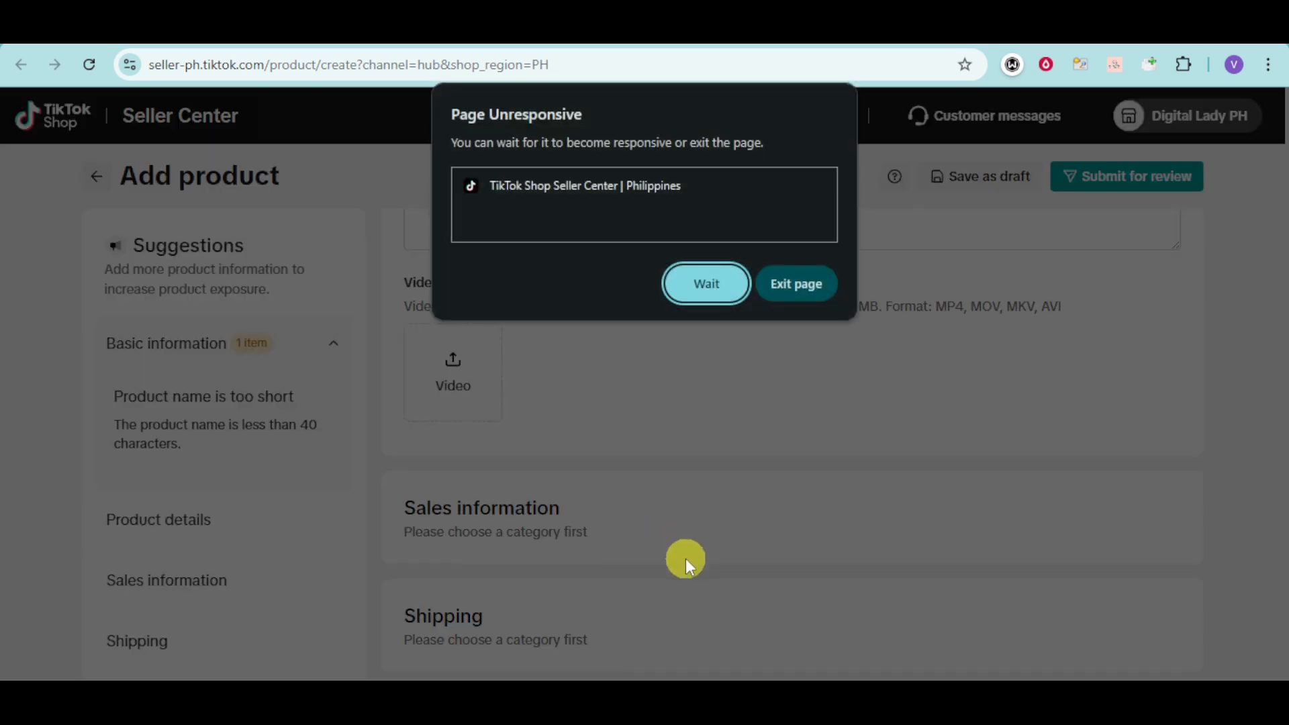
{"action": "left_click", "coordinate": [728, 291]}
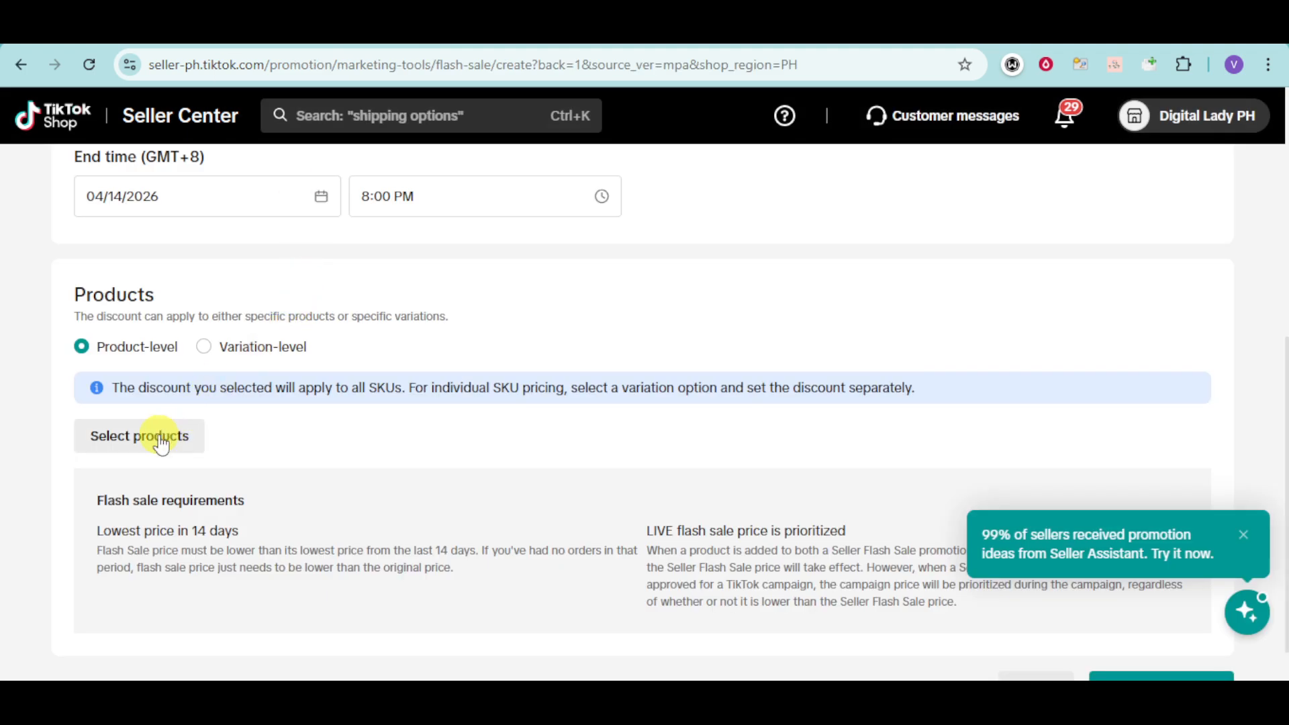
Check the flash sale's product selection without choosing anything, and agree to the terms and publish the flash sale.
{"action": "left_click", "coordinate": [159, 438]}
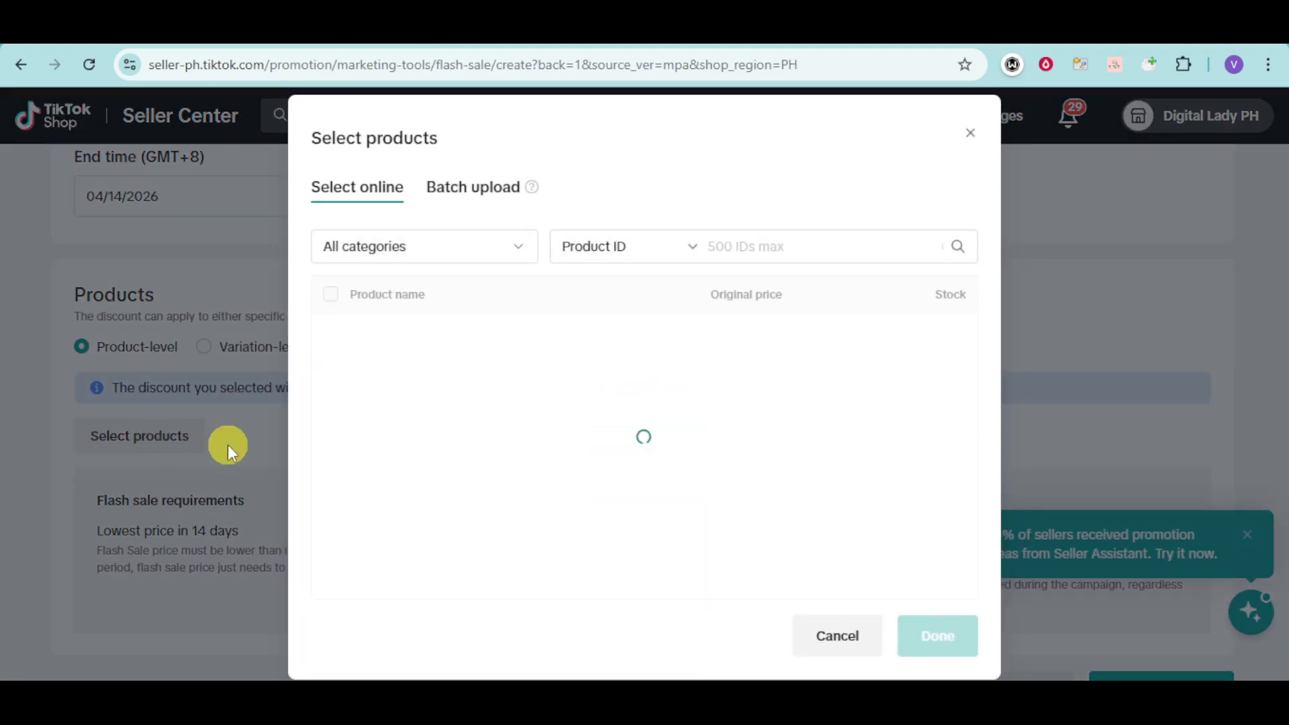
{"action": "left_click", "coordinate": [971, 131]}
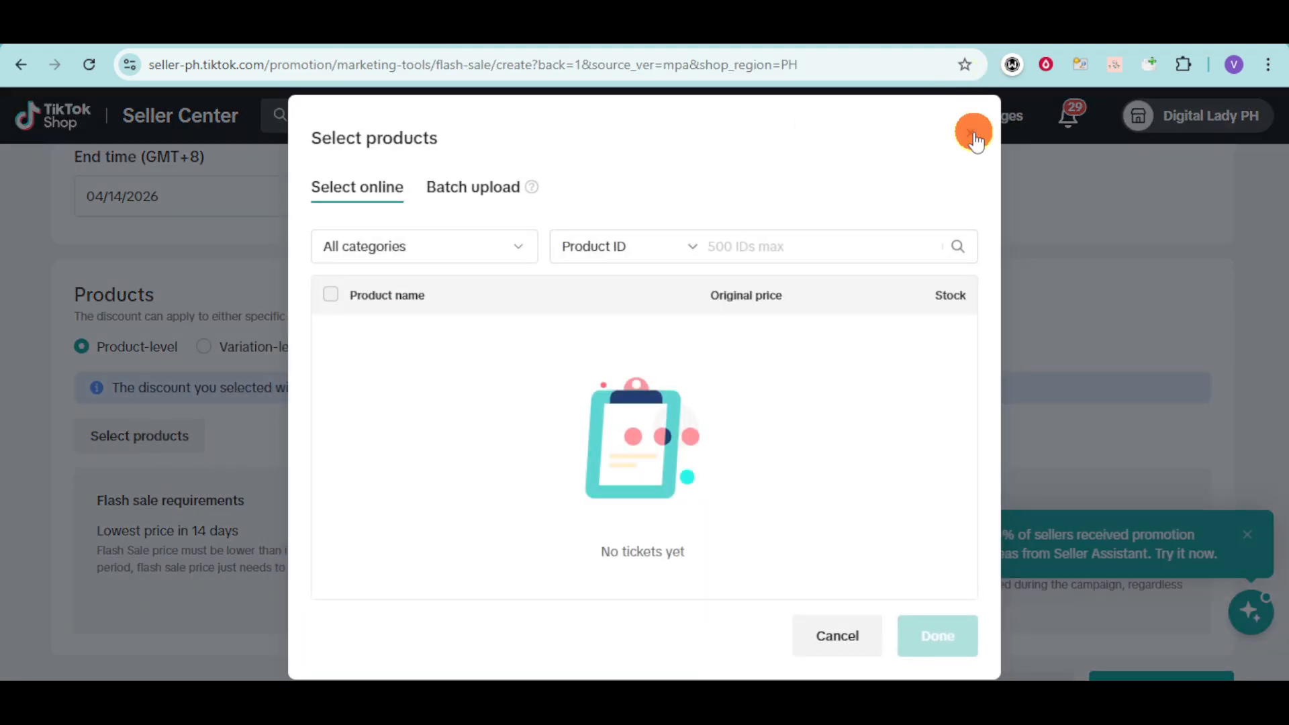
{"action": "scroll", "coordinate": [508, 455], "scroll_direction": "down", "scroll_amount": 1}
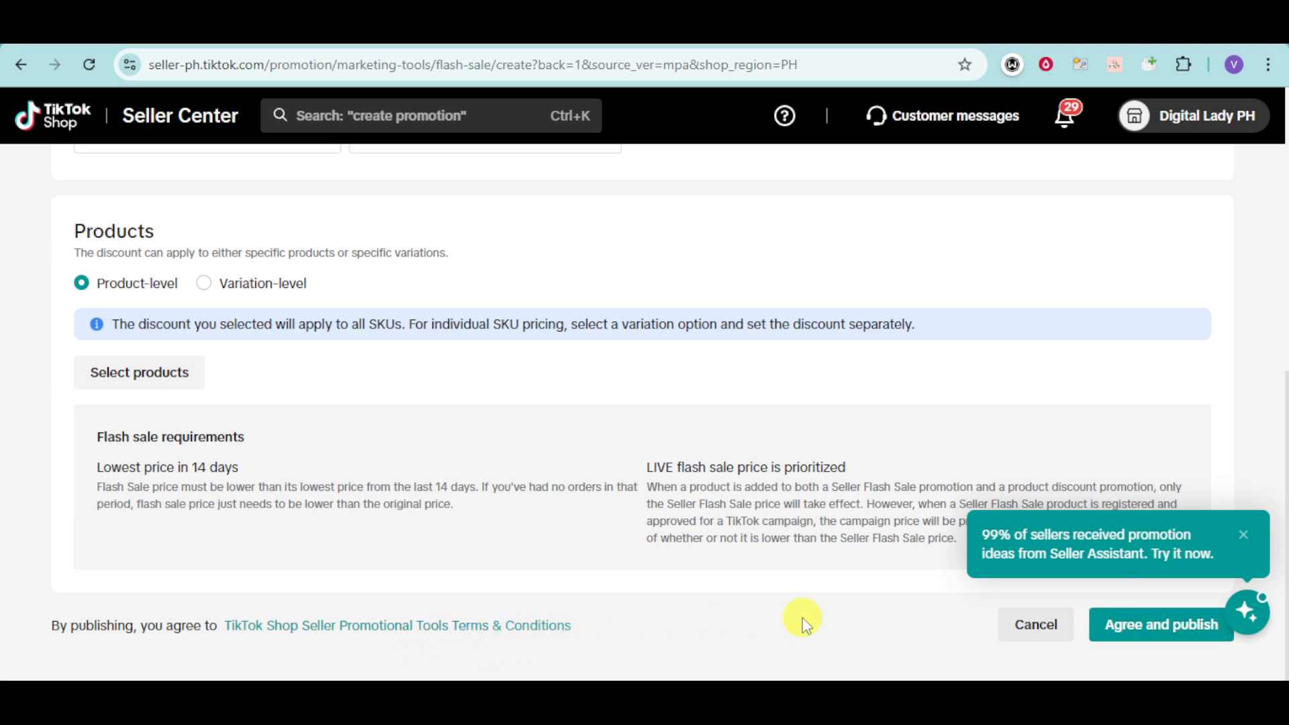
{"action": "left_click", "coordinate": [1128, 636]}
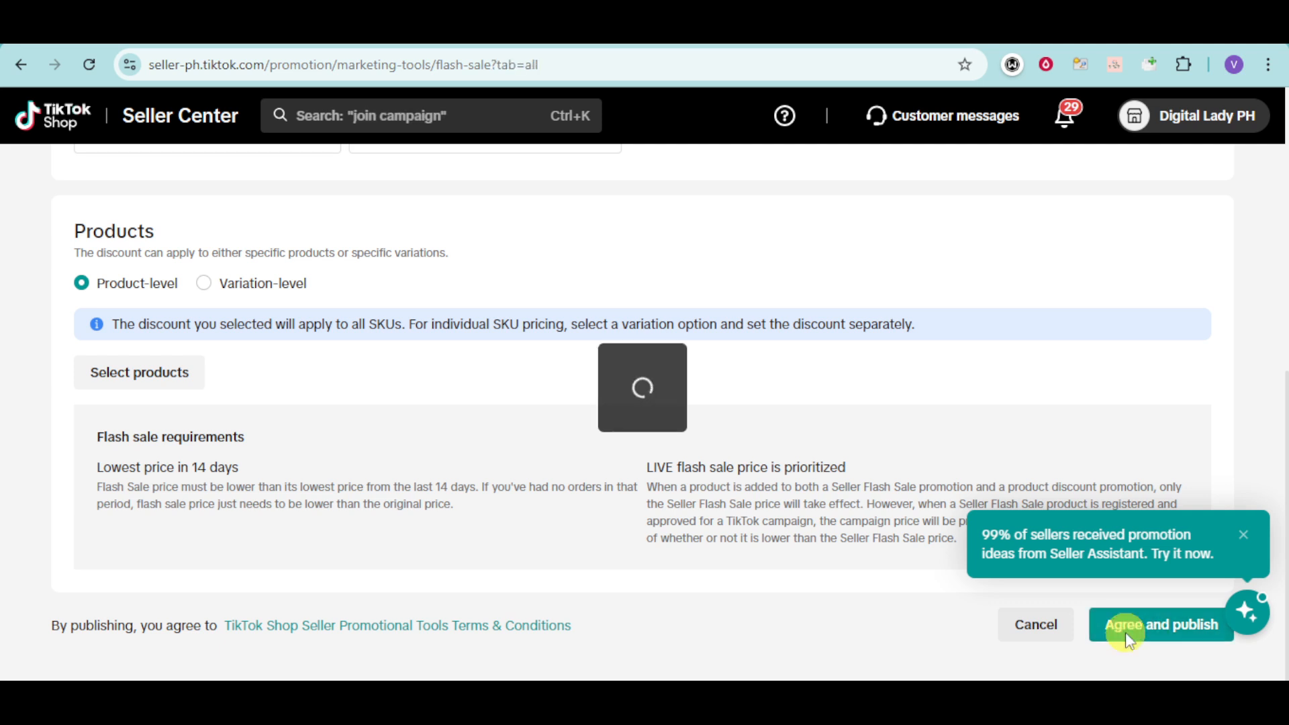